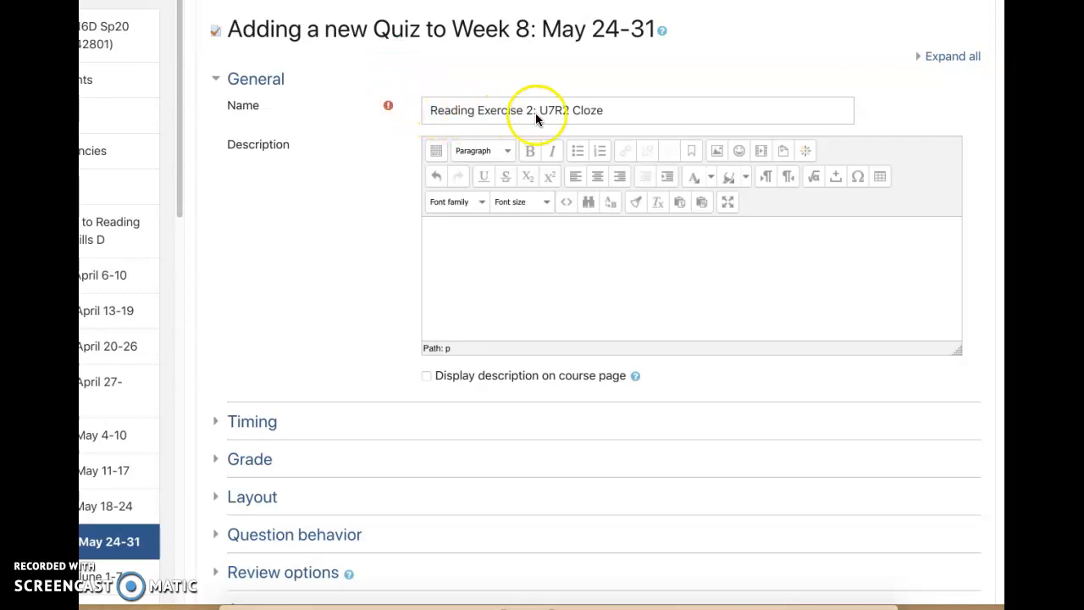
Step: Assign the new quiz to the Reading Journals & Homework grade category
{"action": "scroll", "coordinate": [319, 316], "scroll_direction": "down", "scroll_amount": 3}
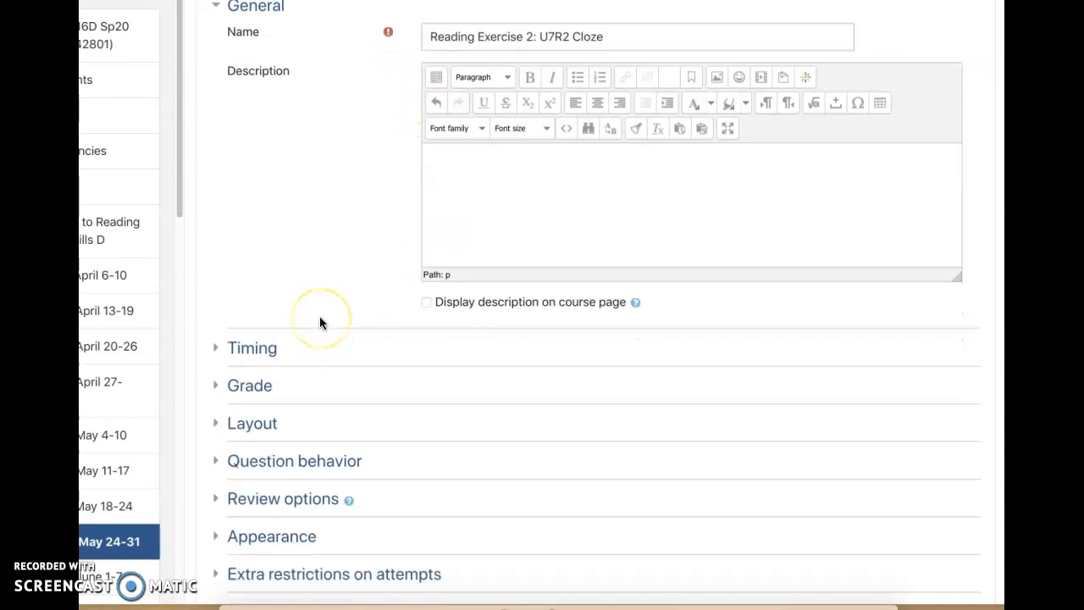
{"action": "scroll", "coordinate": [319, 322], "scroll_direction": "down", "scroll_amount": 1}
{"action": "left_click", "coordinate": [232, 290]}
{"action": "scroll", "coordinate": [232, 288], "scroll_direction": "down", "scroll_amount": 1}
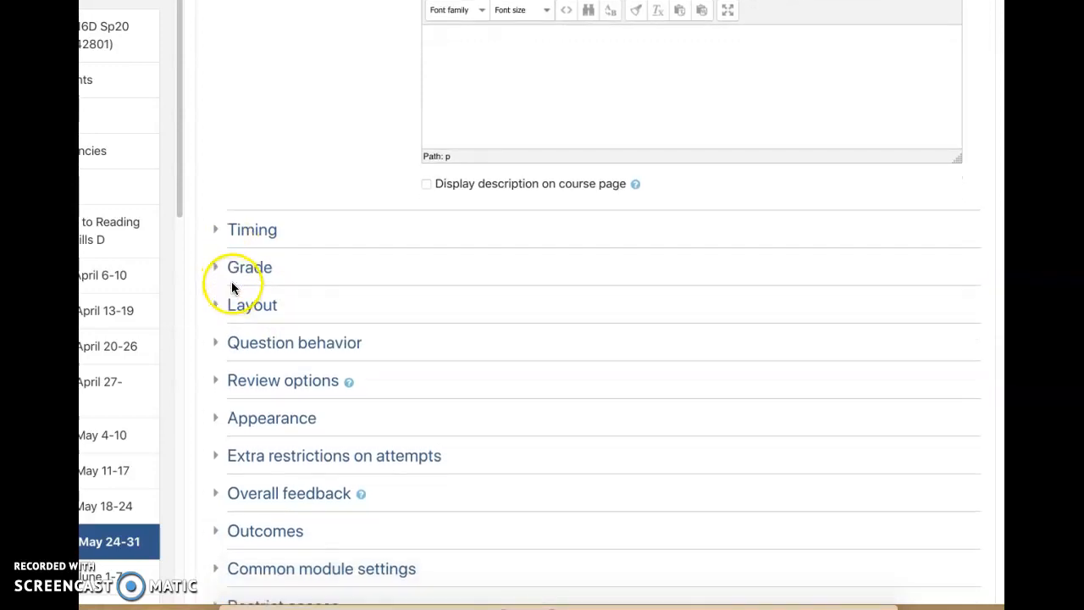
{"action": "left_click", "coordinate": [217, 232]}
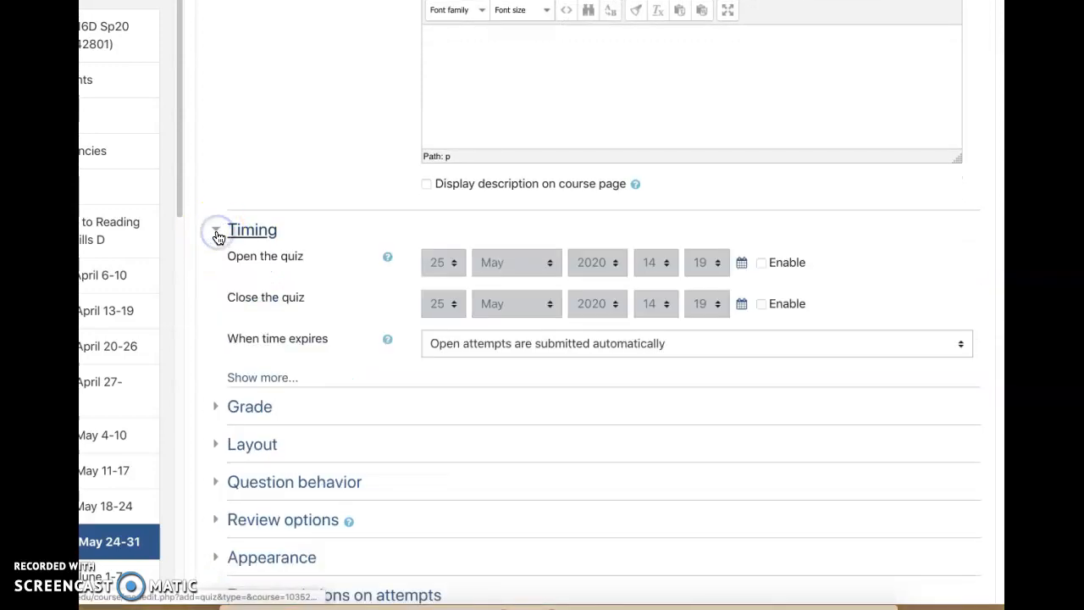
{"action": "left_click", "coordinate": [217, 233]}
{"action": "left_click", "coordinate": [217, 270]}
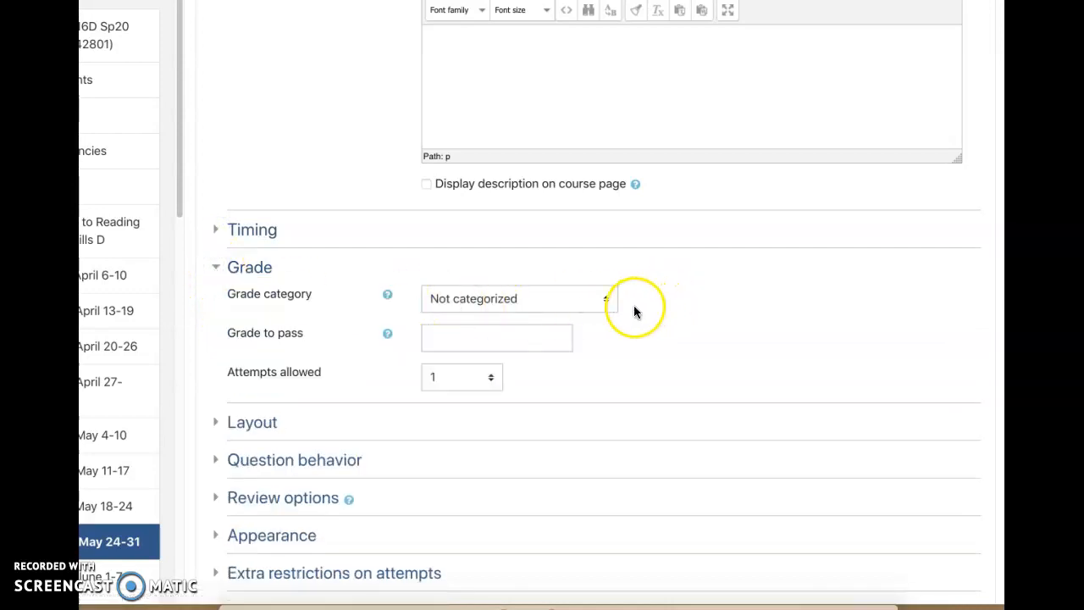
{"action": "left_click", "coordinate": [605, 300]}
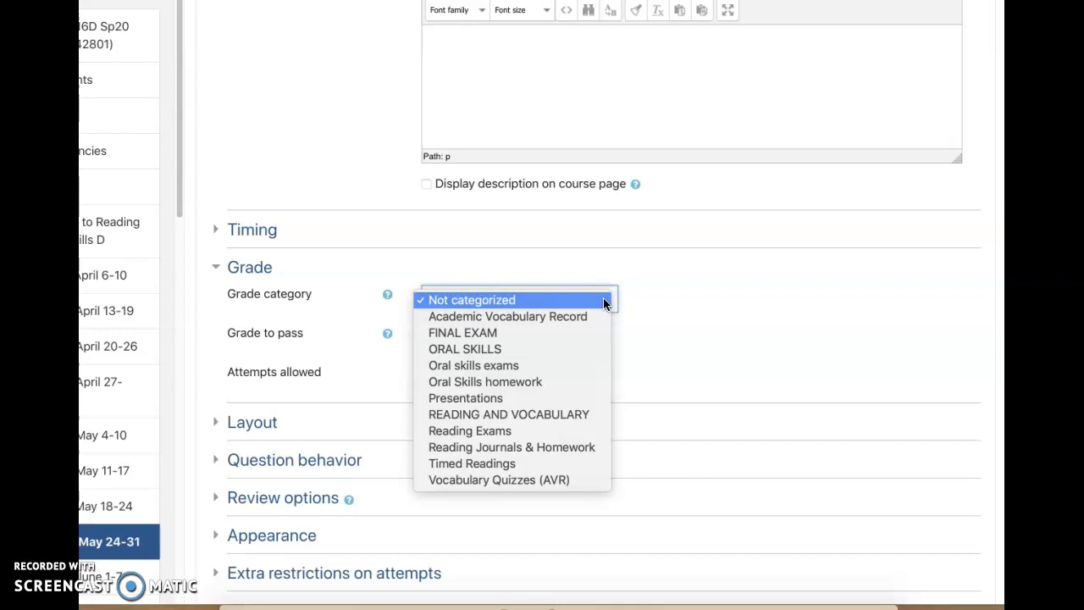
{"action": "left_click", "coordinate": [594, 447]}
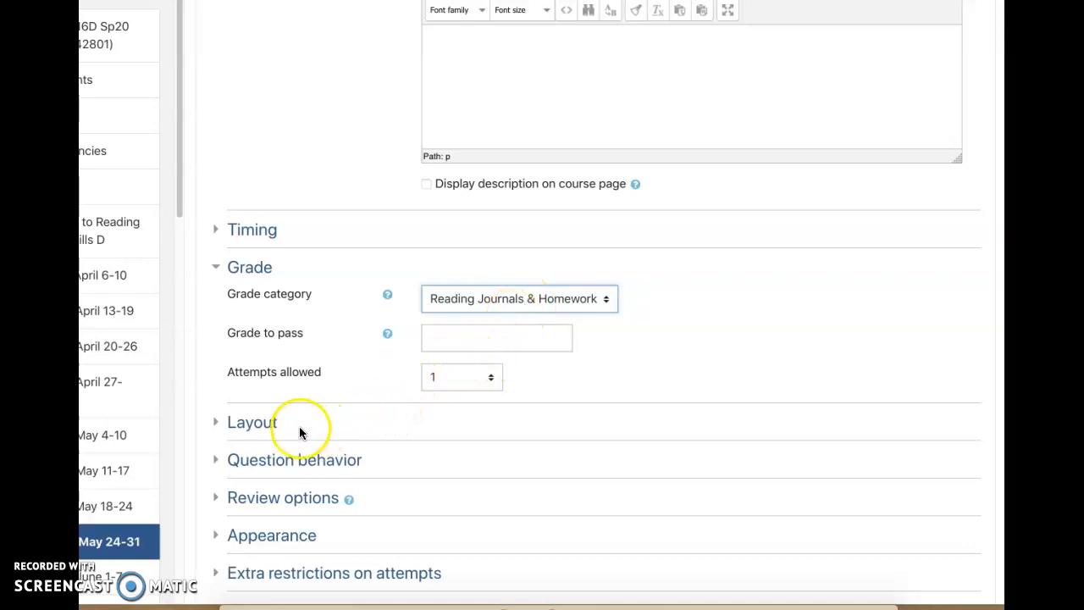
Step: Set how questions behave to Immediate feedback and reveal the additional question behavior settings
{"action": "scroll", "coordinate": [311, 439], "scroll_direction": "down", "scroll_amount": 3}
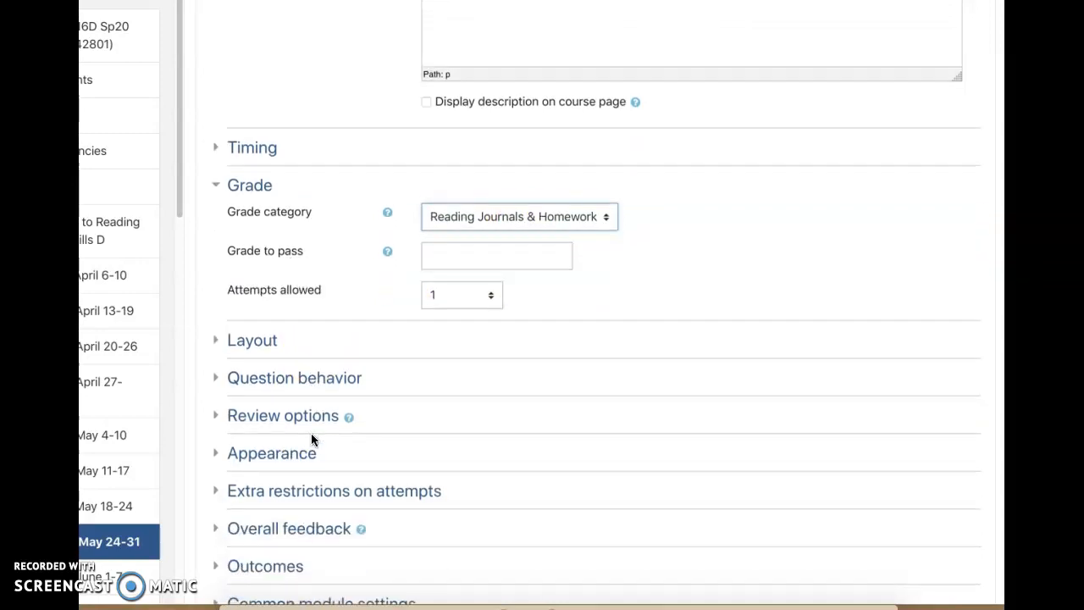
{"action": "scroll", "coordinate": [311, 433], "scroll_direction": "down", "scroll_amount": 2}
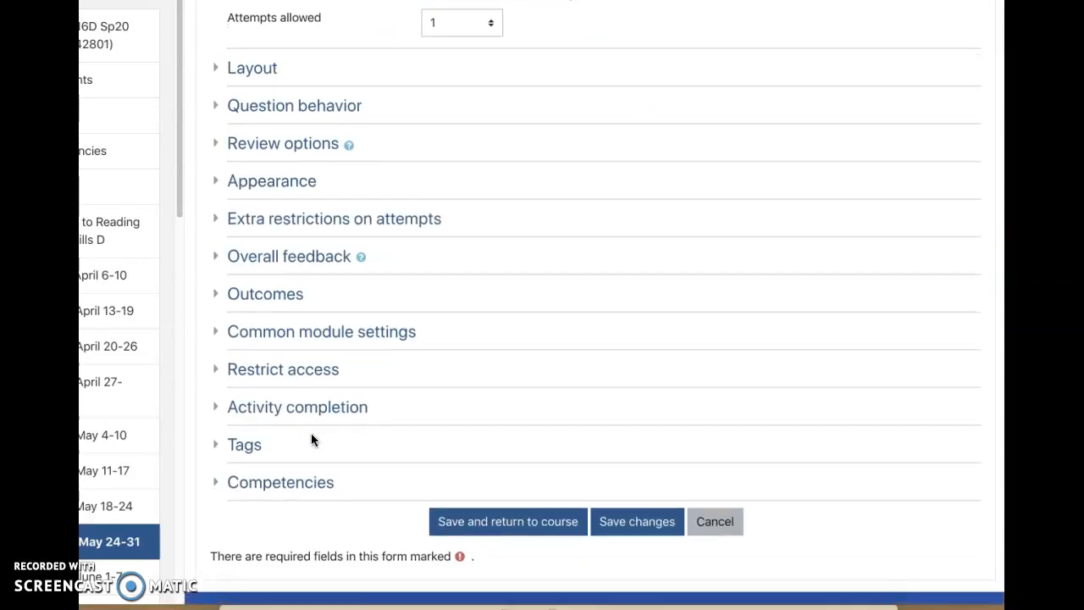
{"action": "scroll", "coordinate": [310, 433], "scroll_direction": "up", "scroll_amount": 3}
{"action": "left_click", "coordinate": [218, 215]}
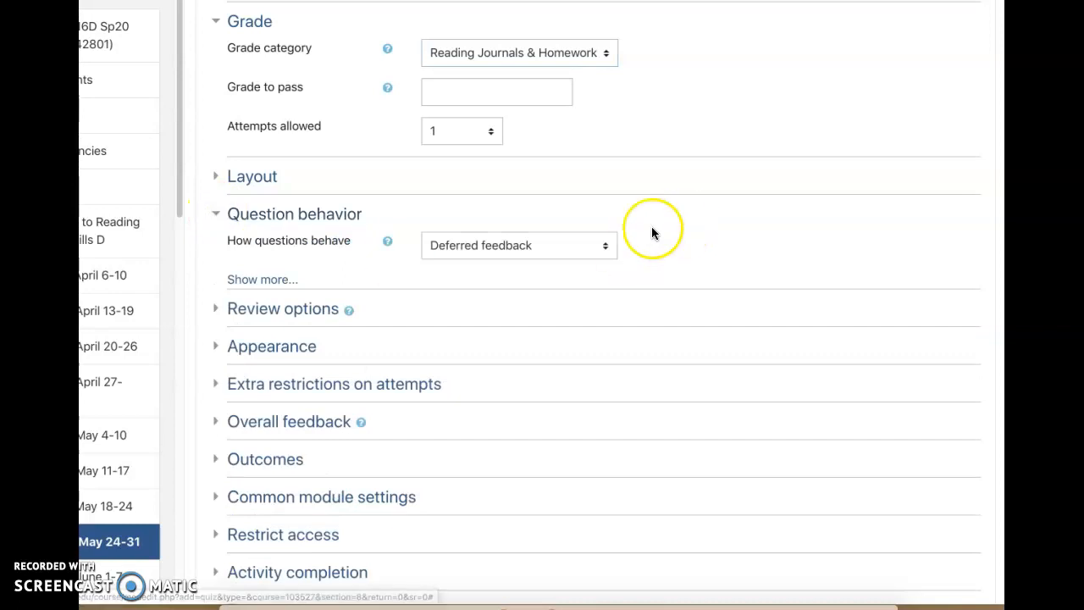
{"action": "left_click", "coordinate": [601, 249]}
{"action": "left_click", "coordinate": [592, 277]}
{"action": "left_click", "coordinate": [273, 281]}
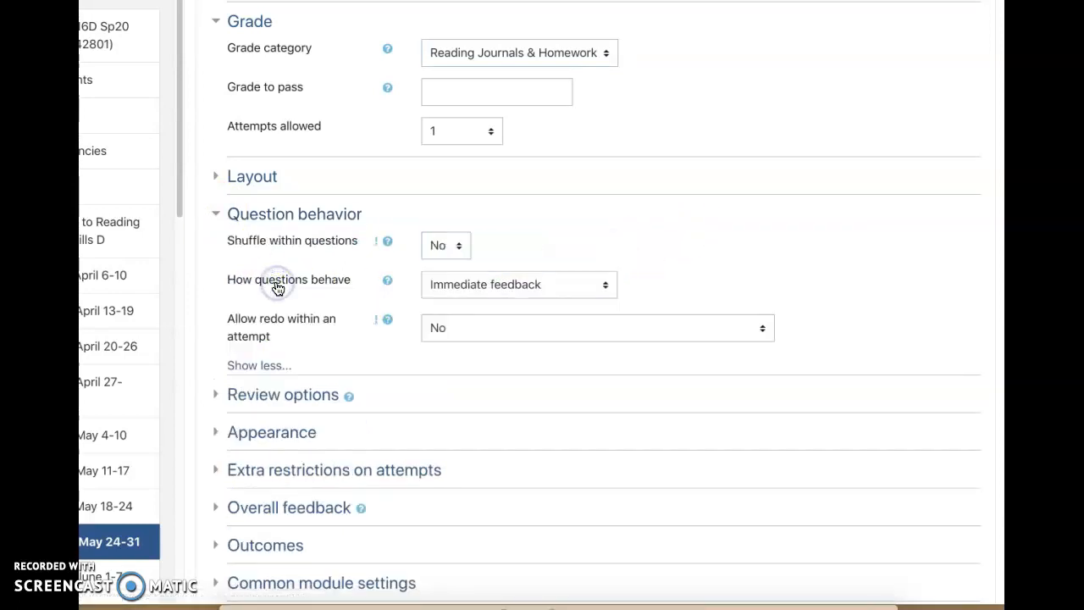
Step: Enable specific and general feedback during the attempt, and the attempt, specific feedback and general feedback immediately after the attempt
{"action": "left_click", "coordinate": [219, 392]}
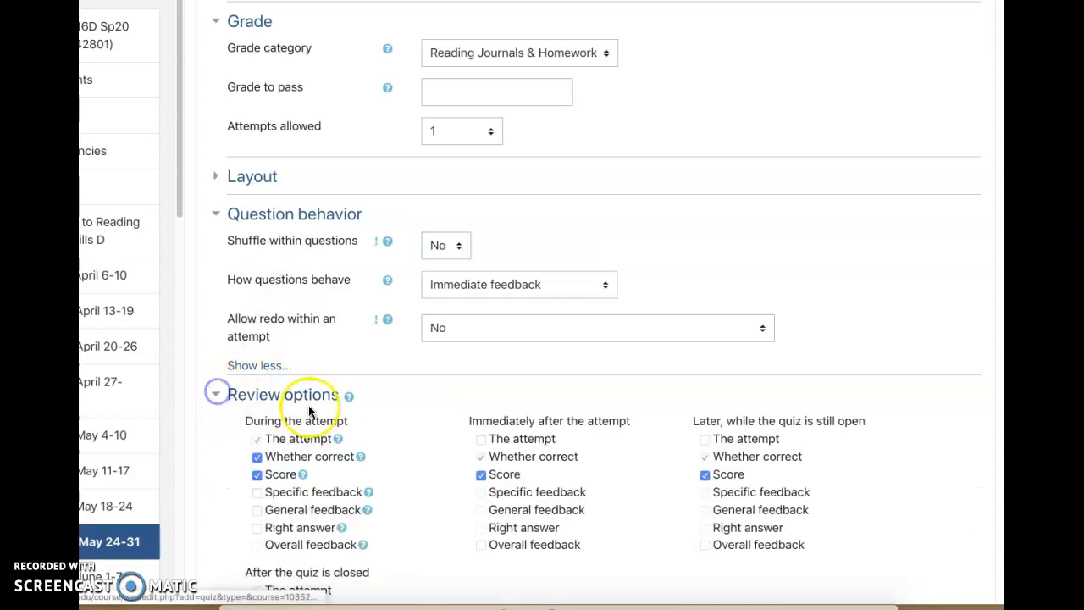
{"action": "scroll", "coordinate": [308, 412], "scroll_direction": "down", "scroll_amount": 3}
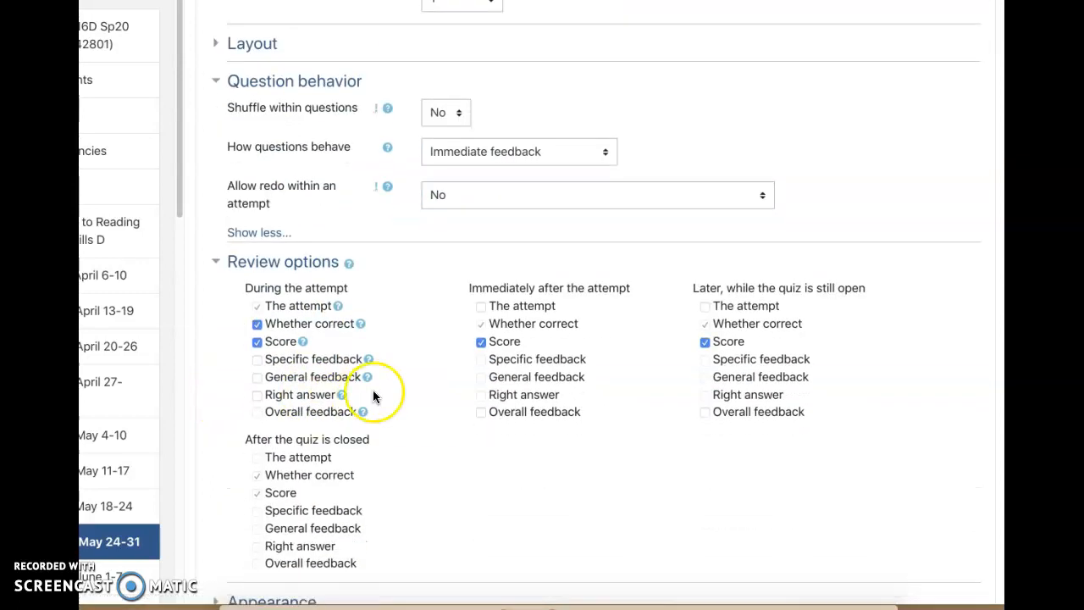
{"action": "left_click", "coordinate": [258, 359]}
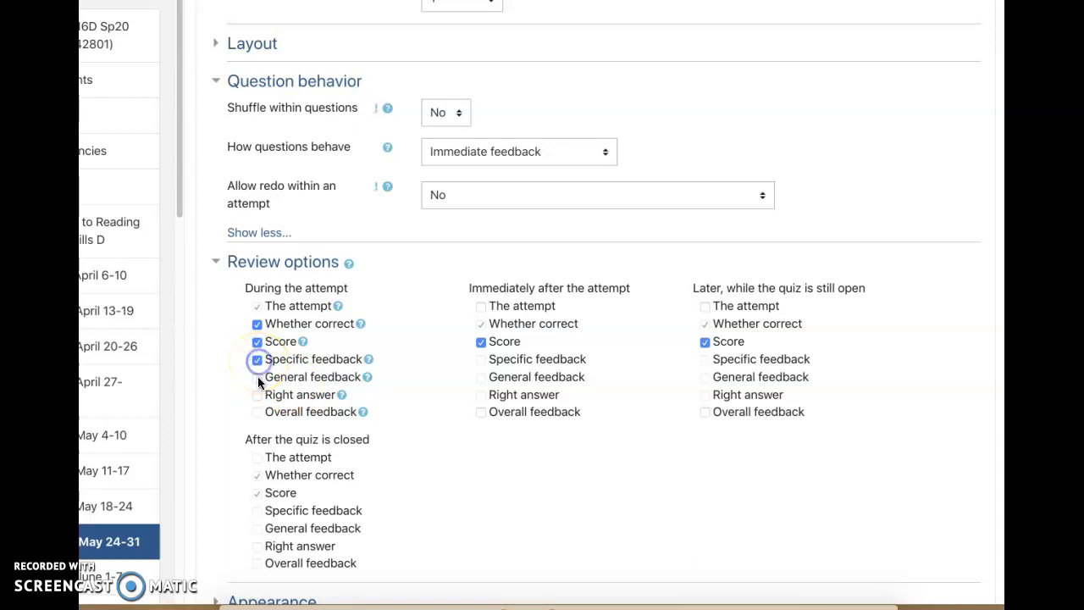
{"action": "left_click", "coordinate": [257, 377]}
{"action": "left_click", "coordinate": [480, 307]}
{"action": "left_click", "coordinate": [481, 359]}
{"action": "left_click", "coordinate": [481, 376]}
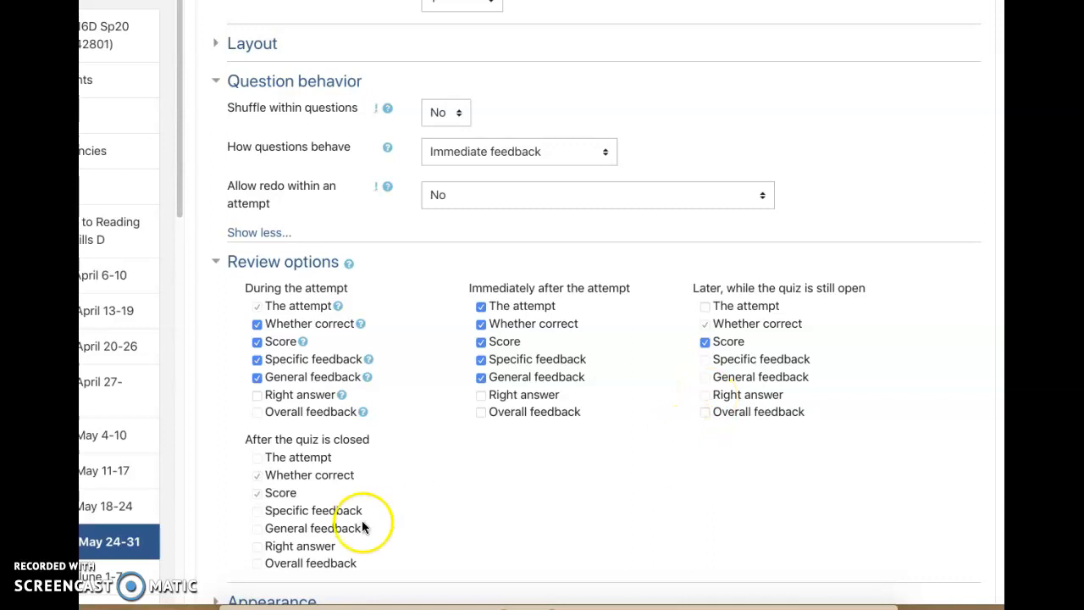
Step: Allow review of the attempt, specific feedback and general feedback for the period while the quiz is still open
{"action": "scroll", "coordinate": [360, 515], "scroll_direction": "down", "scroll_amount": 1}
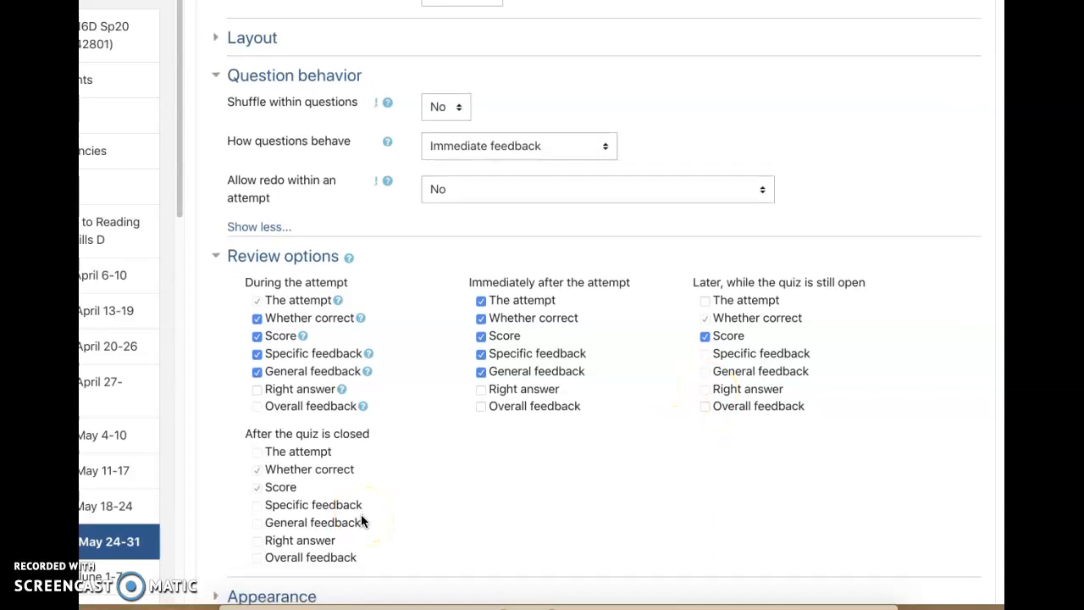
{"action": "left_click", "coordinate": [702, 270]}
{"action": "left_click", "coordinate": [704, 323]}
{"action": "left_click", "coordinate": [703, 342]}
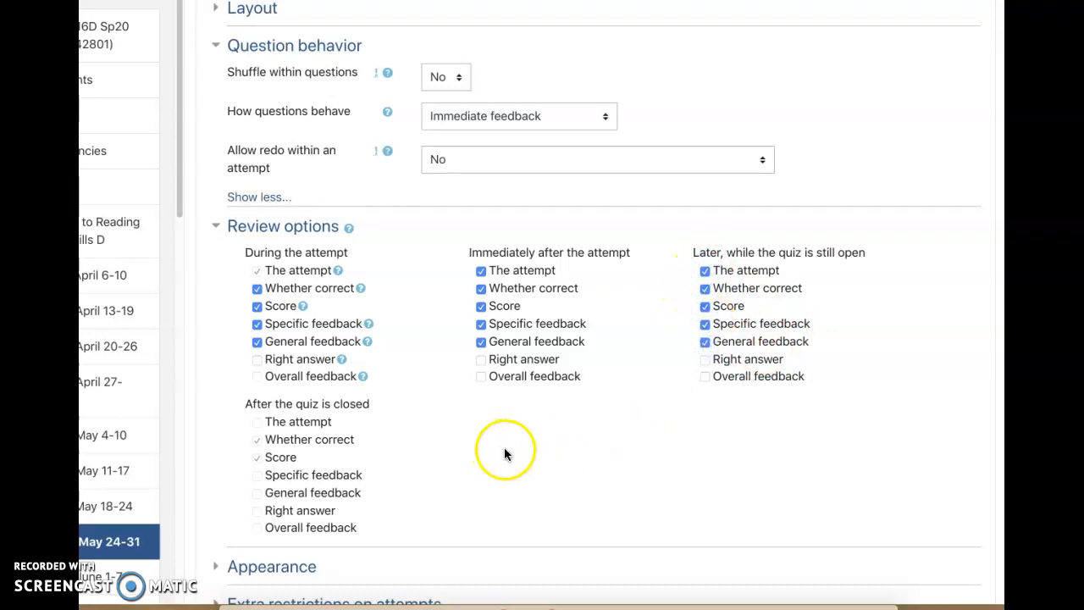
Step: Set the quiz's allowed attempts to Unlimited
{"action": "scroll", "coordinate": [500, 452], "scroll_direction": "up", "scroll_amount": 5}
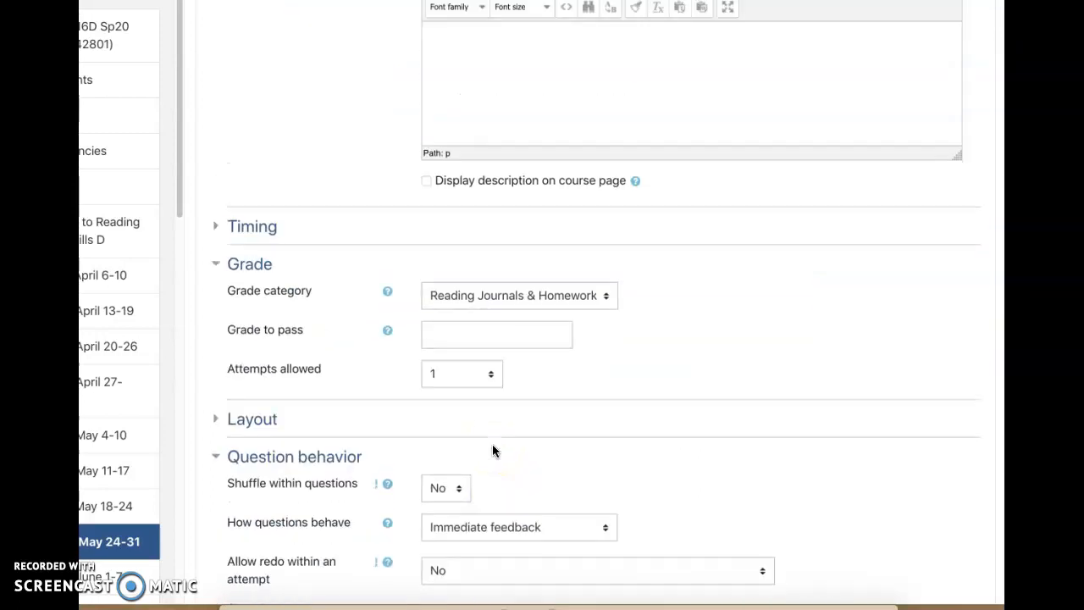
{"action": "scroll", "coordinate": [491, 451], "scroll_direction": "up", "scroll_amount": 2}
{"action": "left_click", "coordinate": [484, 509]}
{"action": "left_click", "coordinate": [483, 493]}
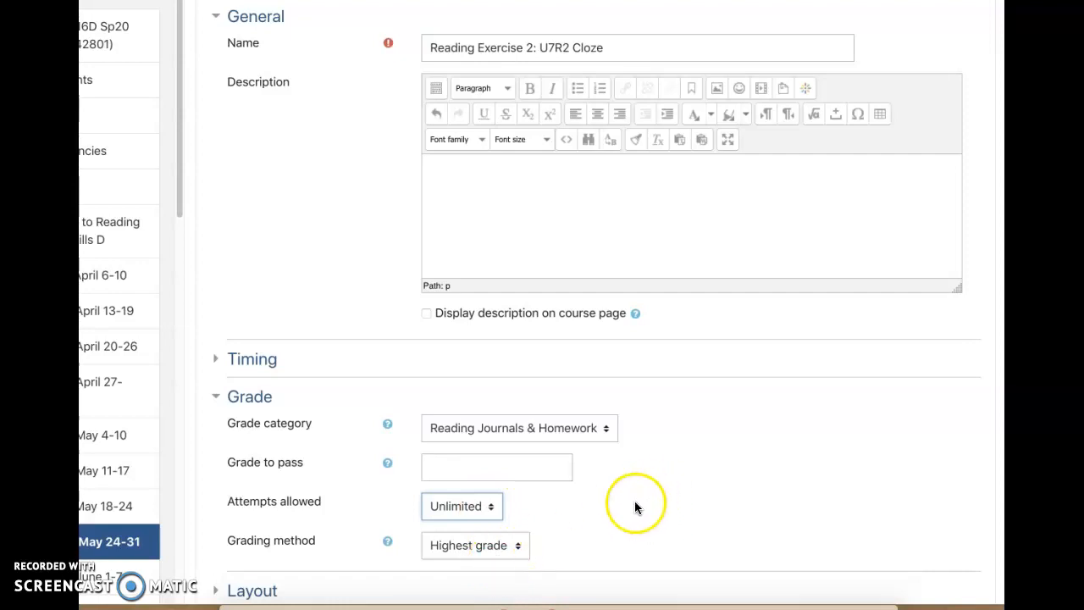
Step: Save the quiz settings and return to the course page
{"action": "scroll", "coordinate": [179, 530], "scroll_direction": "down", "scroll_amount": 3}
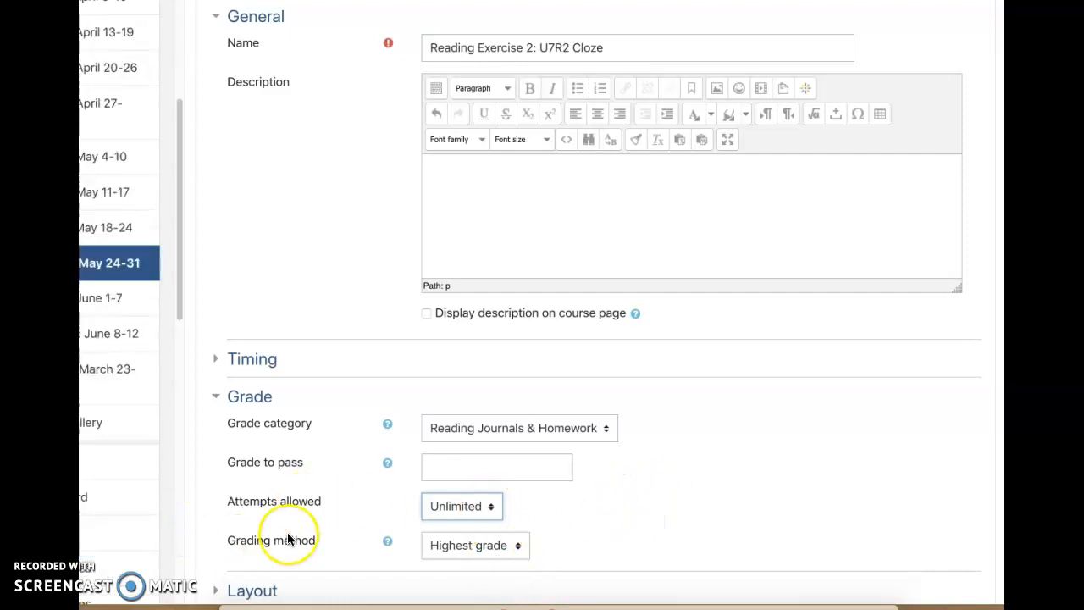
{"action": "scroll", "coordinate": [287, 532], "scroll_direction": "down", "scroll_amount": 3}
{"action": "scroll", "coordinate": [287, 532], "scroll_direction": "down", "scroll_amount": 7}
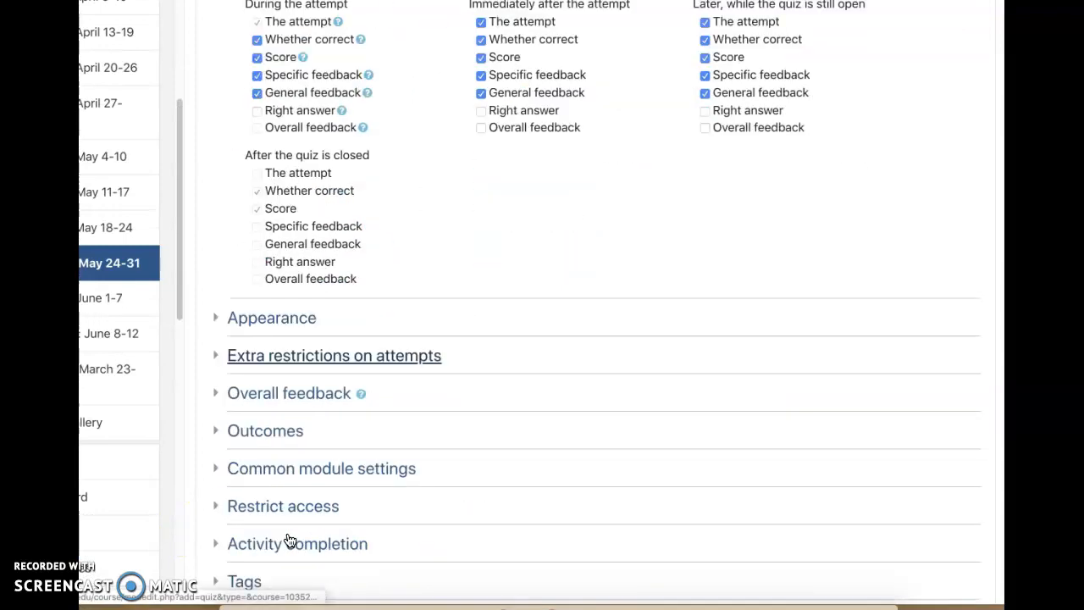
{"action": "scroll", "coordinate": [271, 512], "scroll_direction": "down", "scroll_amount": 3}
{"action": "left_click", "coordinate": [471, 415]}
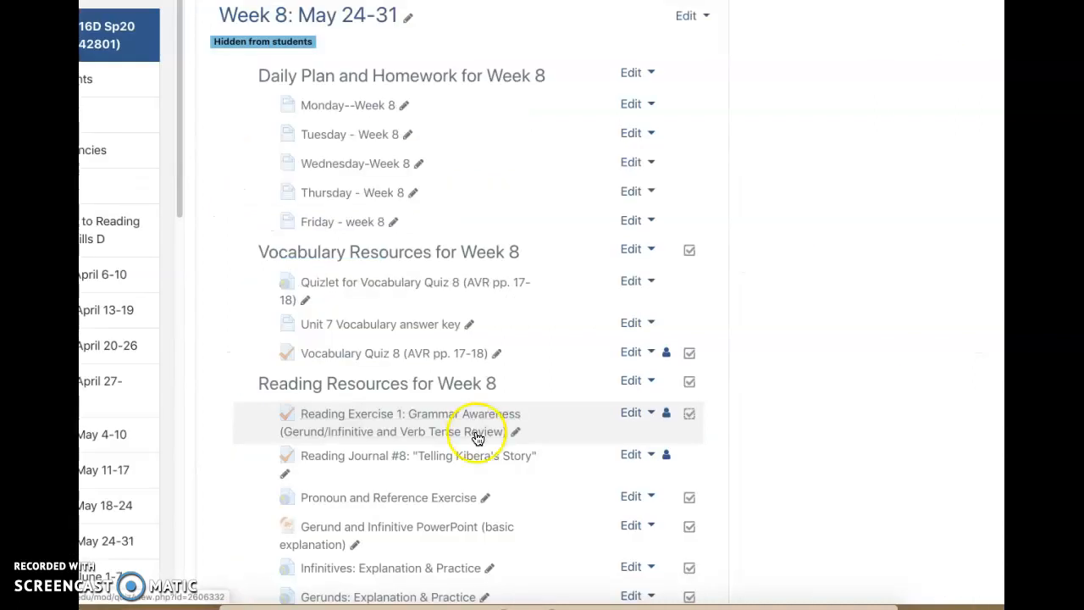
Step: Open the Reading Exercise 2: U7R2 Cloze quiz in Week 8 for question editing
{"action": "scroll", "coordinate": [474, 454], "scroll_direction": "down", "scroll_amount": 6}
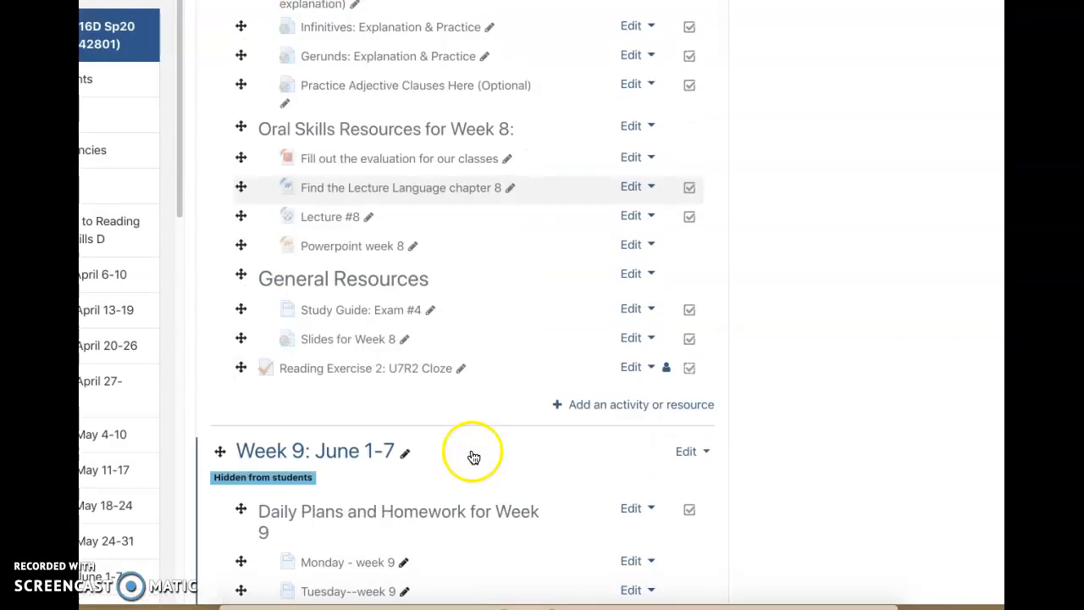
{"action": "left_click", "coordinate": [379, 370]}
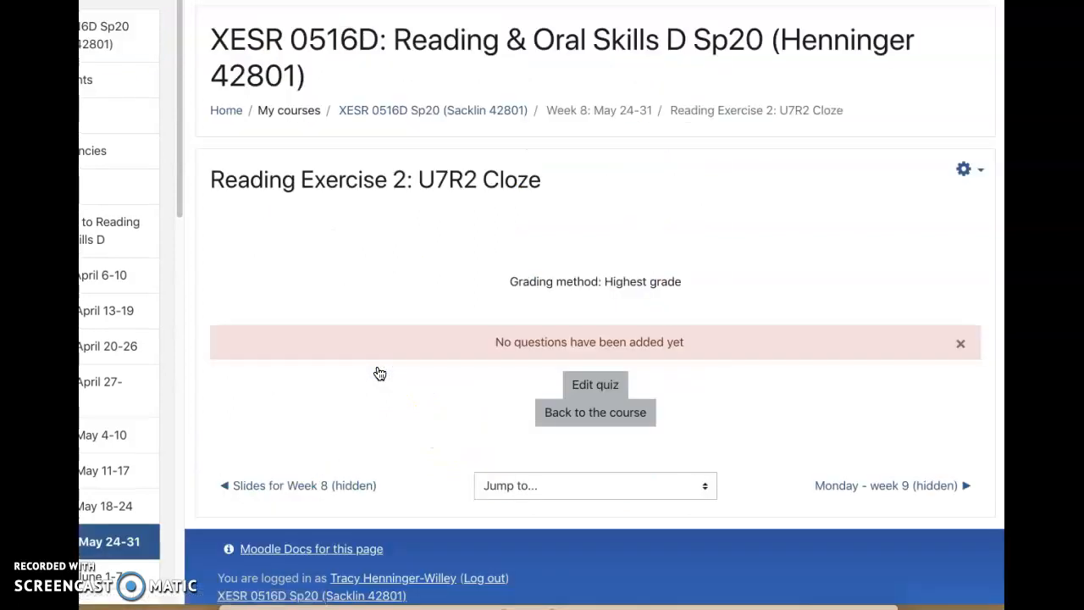
{"action": "left_click", "coordinate": [599, 390]}
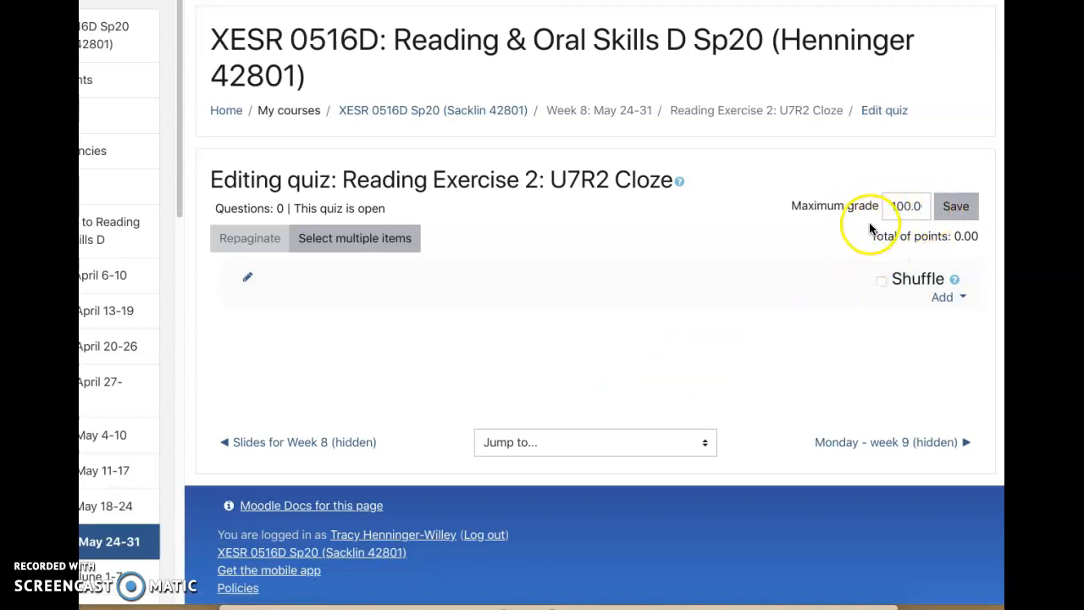
Step: Add a new item of the Description type to the quiz
{"action": "left_click", "coordinate": [944, 296]}
{"action": "left_click", "coordinate": [866, 324]}
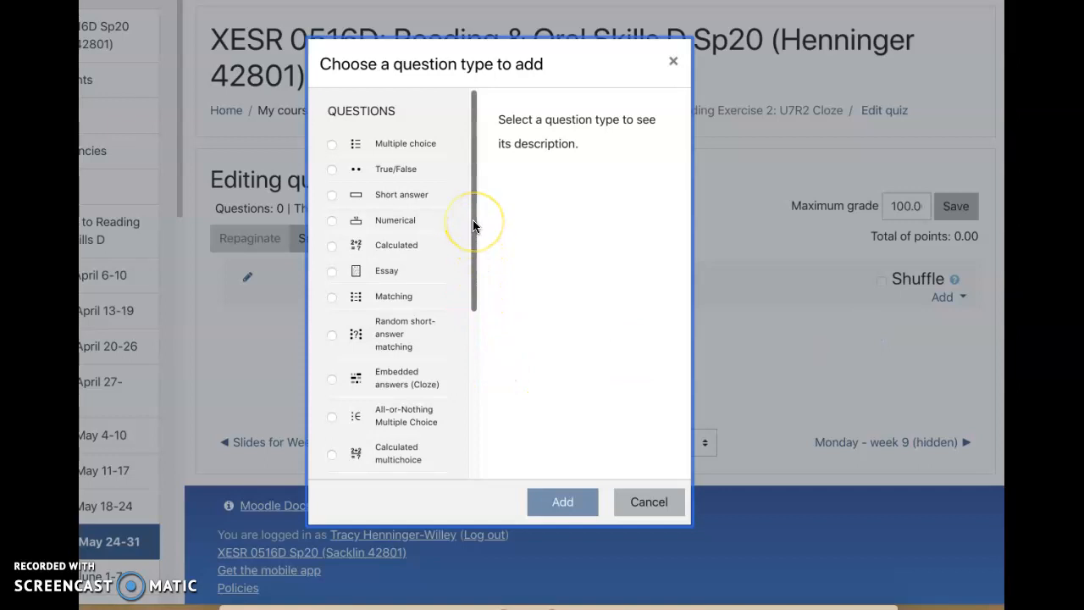
{"action": "left_click_drag", "start_coordinate": [473, 226], "coordinate": [460, 412]}
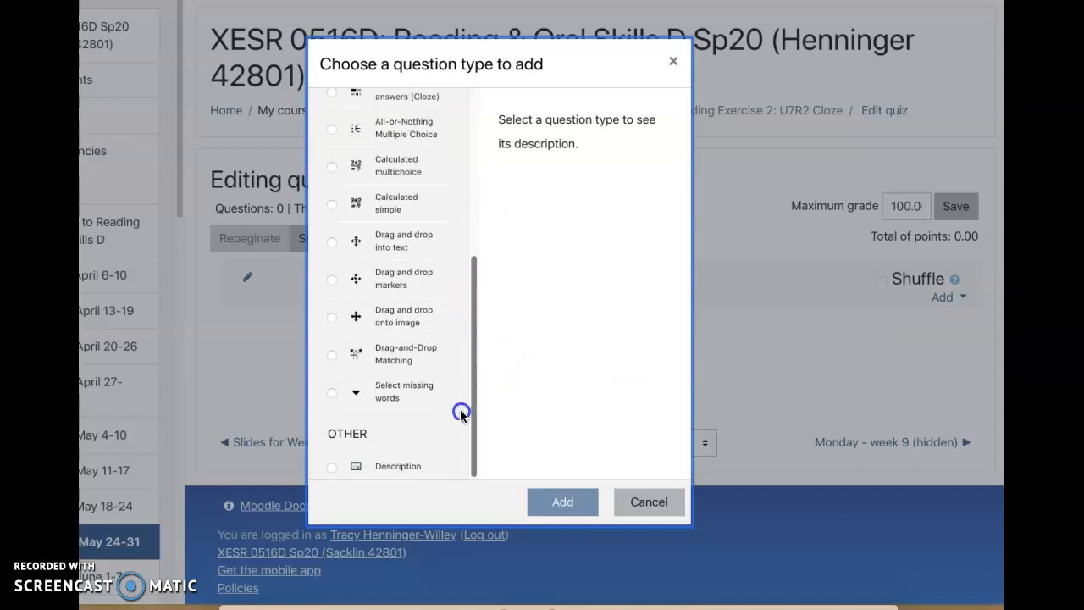
{"action": "left_click", "coordinate": [331, 466]}
{"action": "left_click", "coordinate": [561, 501]}
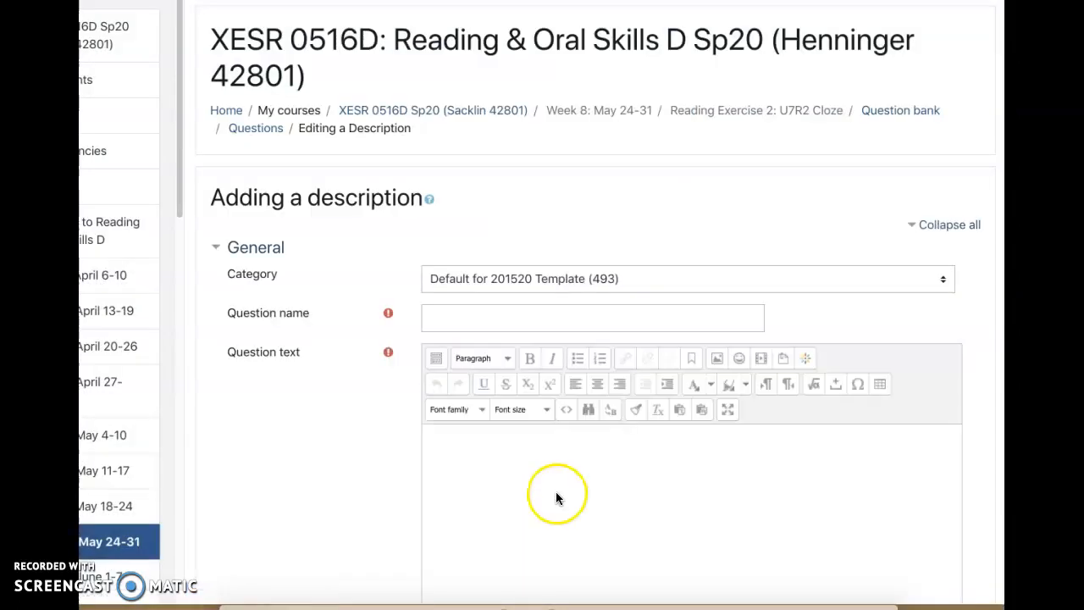
Step: Name the description "Audio U7R2" and write instructions to listen to the Unit 7 Reading 2 audio and fill in the blanks with this week's key words
{"action": "scroll", "coordinate": [556, 490], "scroll_direction": "down", "scroll_amount": 2}
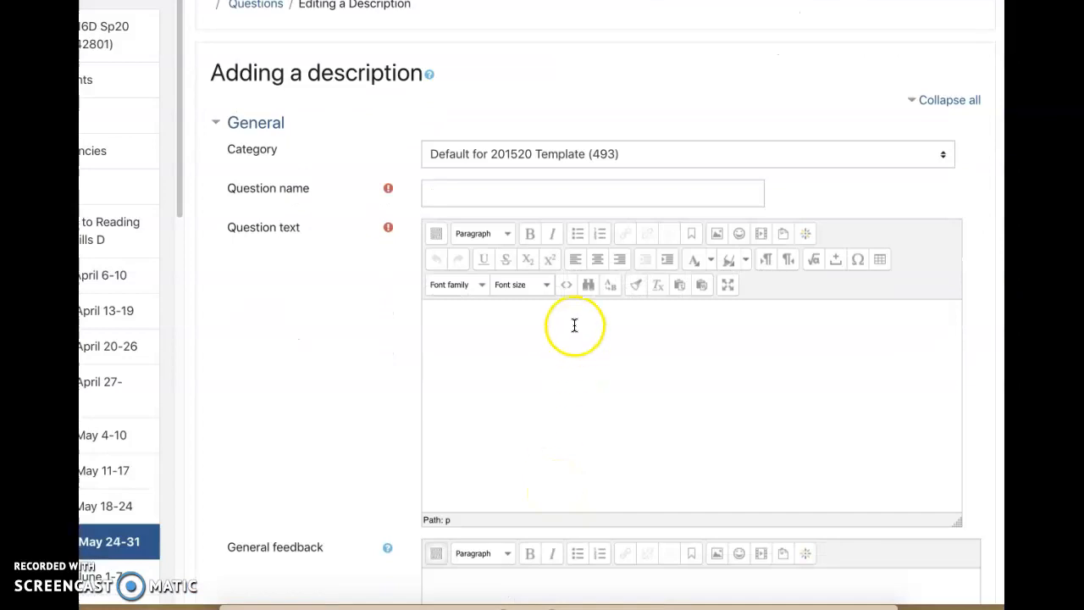
{"action": "left_click", "coordinate": [582, 190]}
{"action": "type", "text": "AU"}
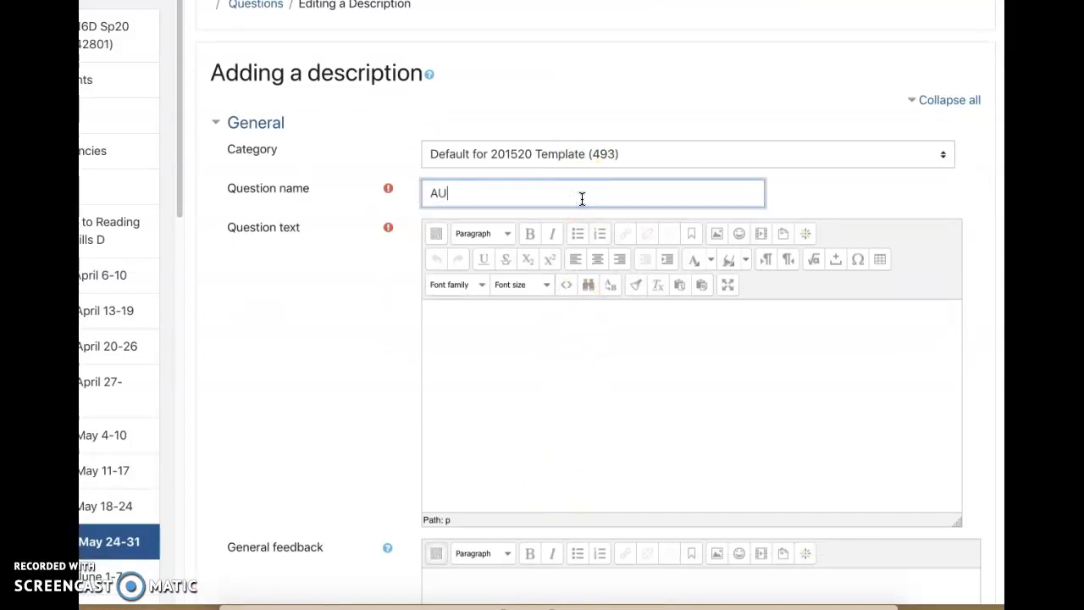
{"action": "type", "text": "dioudio U7R2"}
{"action": "left_click", "coordinate": [570, 337]}
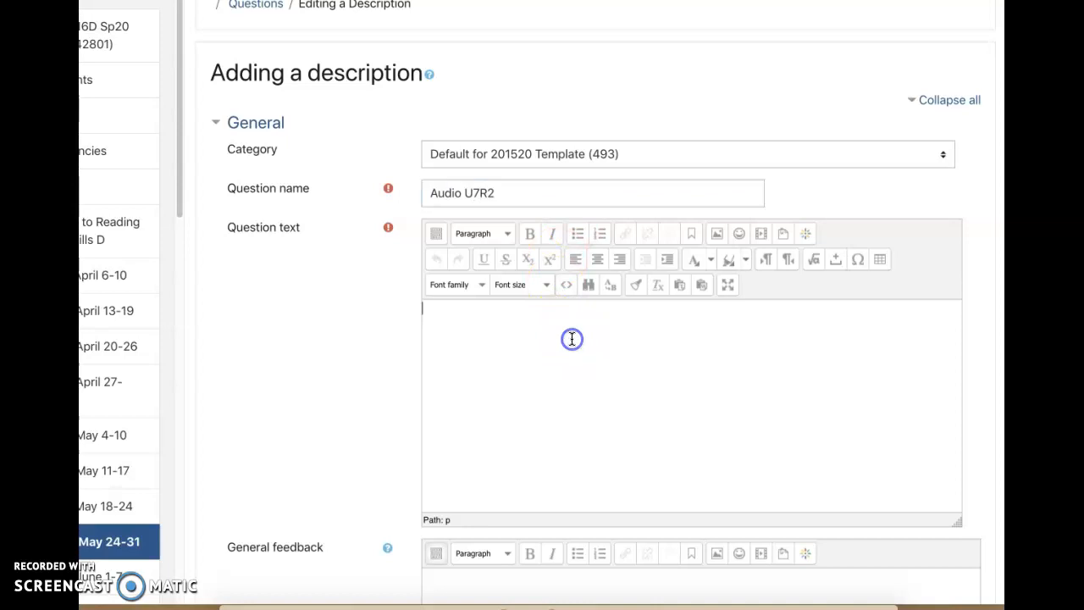
{"action": "type", "text": "Listen to the audio of Unit 7 Reading 2 and fill in the blanks with the key words we have been working on this week."}
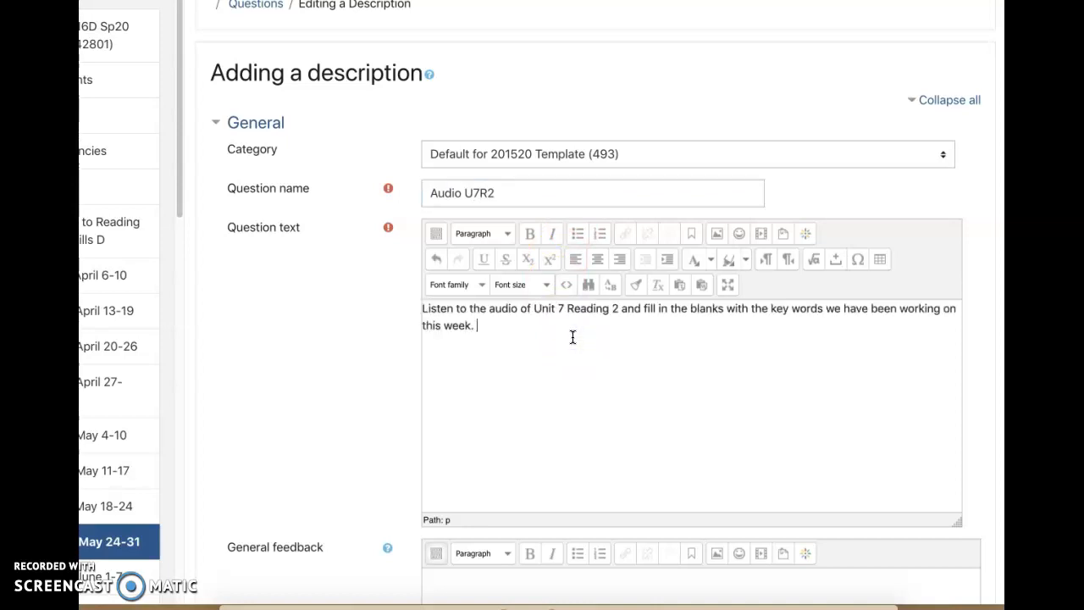
Step: Embed the Kaltura audio rv_focus_2_cd2_4 from My Media in the question text beneath the listening instructions
{"action": "left_click", "coordinate": [801, 233]}
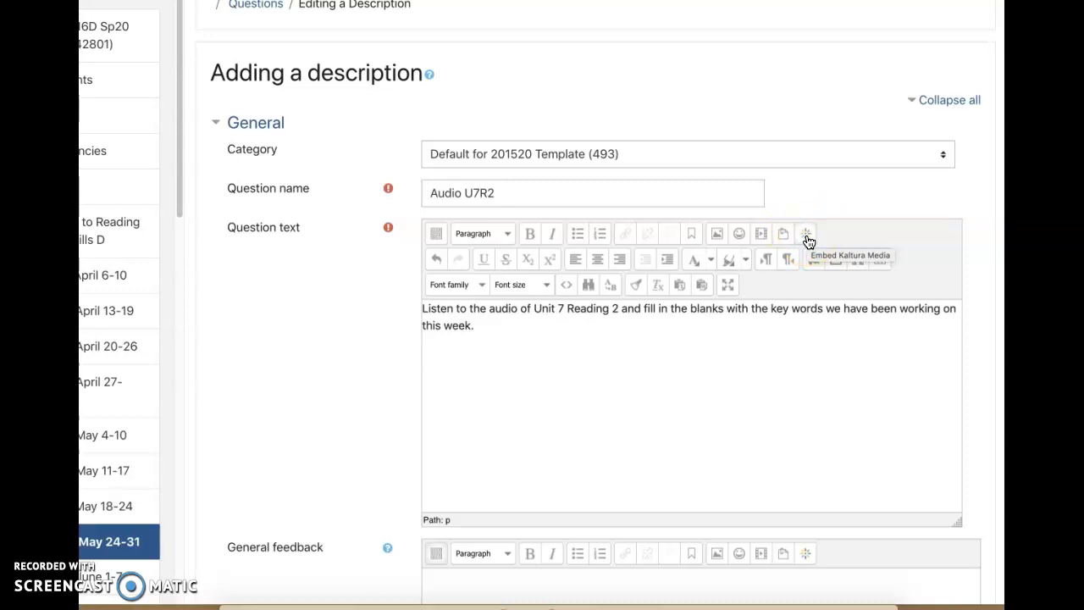
{"action": "left_click", "coordinate": [806, 235]}
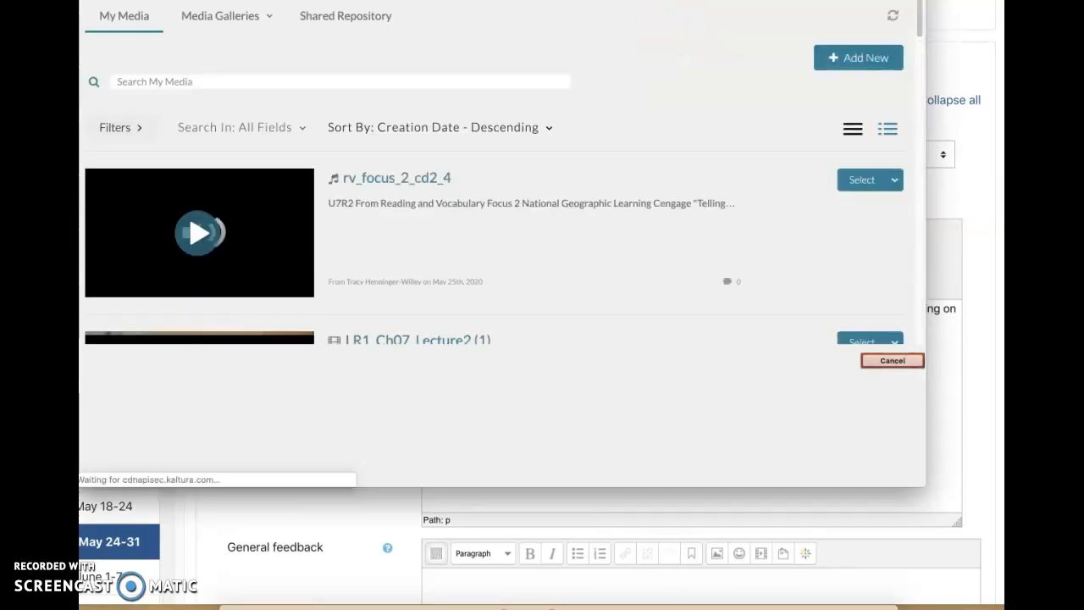
{"action": "left_click_drag", "start_coordinate": [659, 0], "coordinate": [675, 23]}
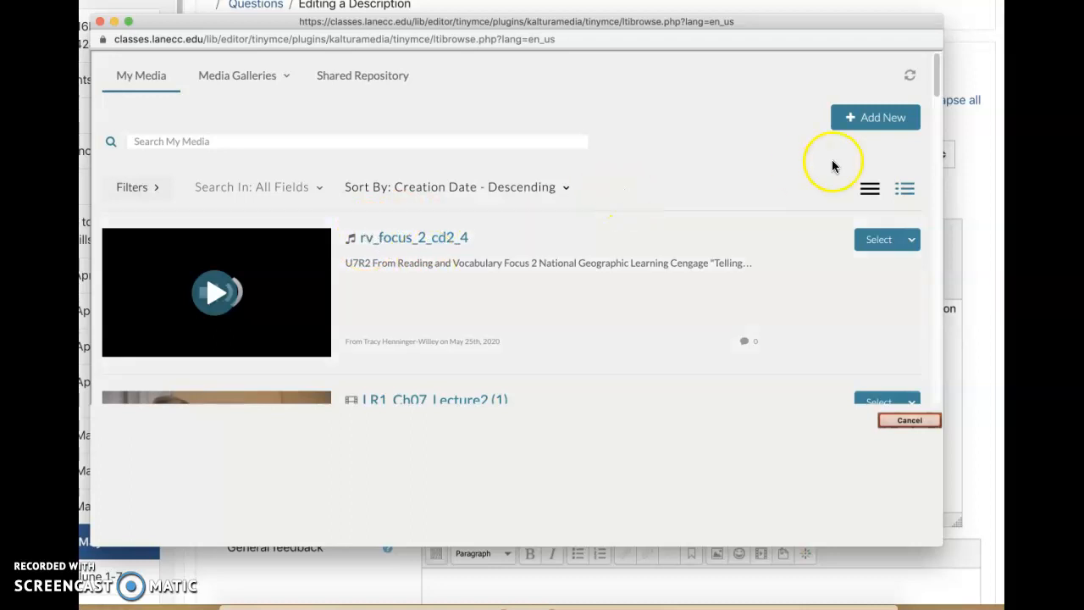
{"action": "left_click", "coordinate": [889, 124]}
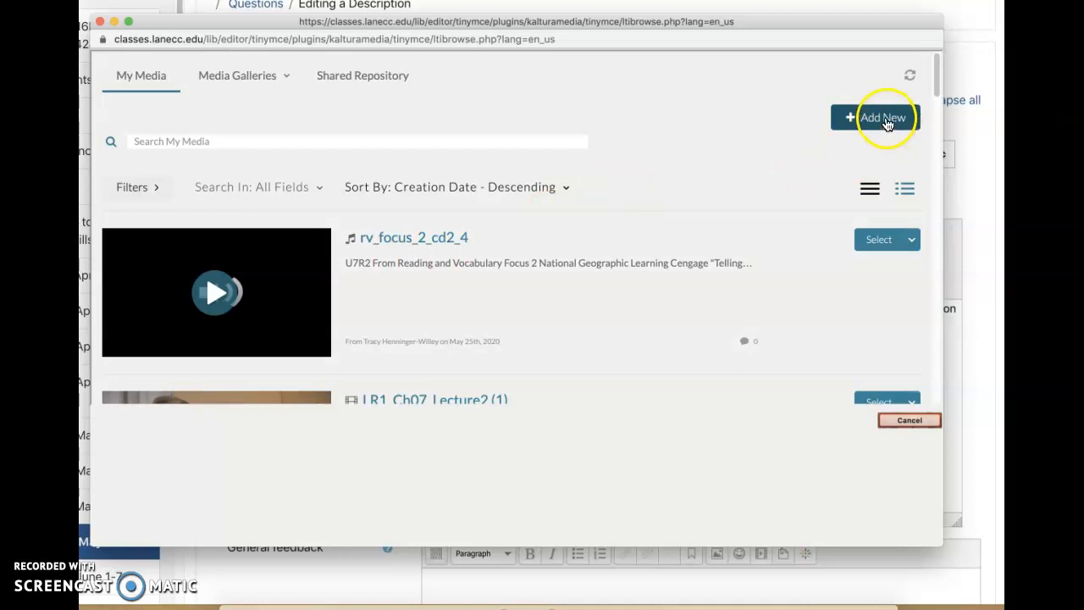
{"action": "left_click", "coordinate": [887, 124]}
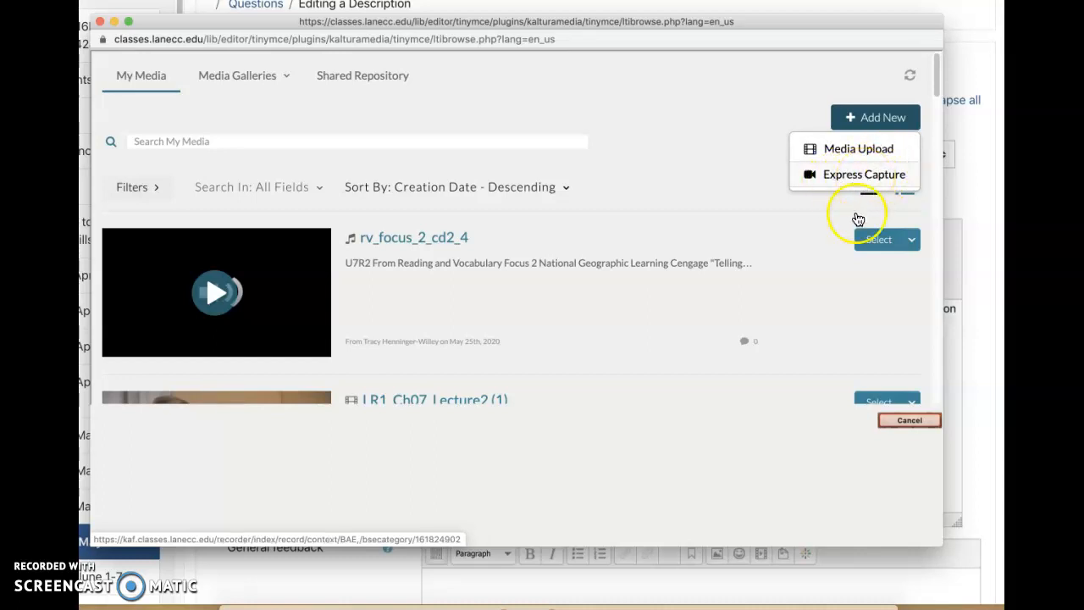
{"action": "left_click", "coordinate": [879, 242]}
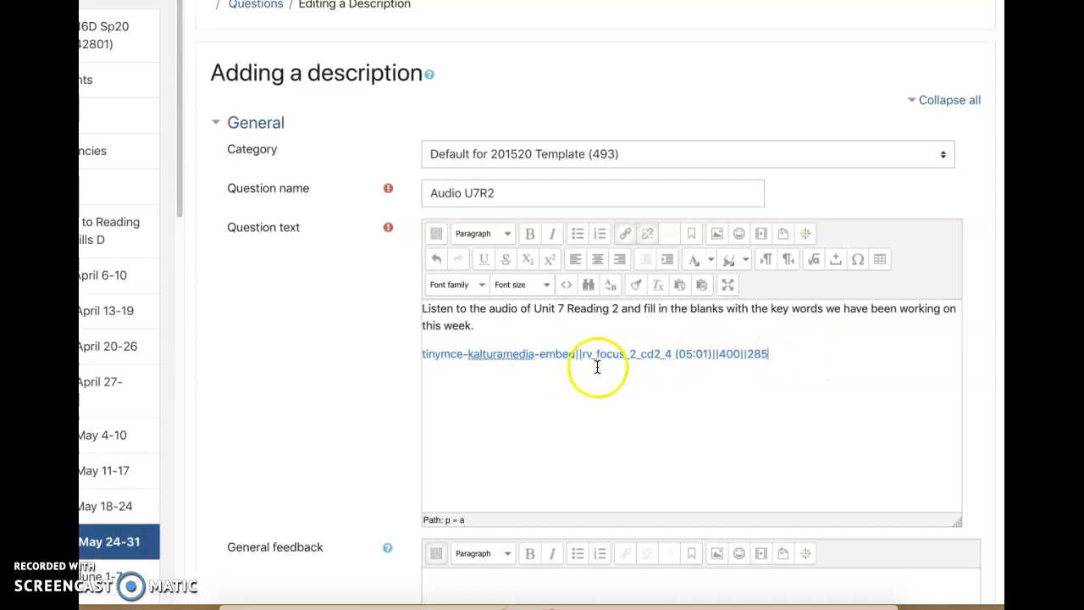
Step: Save the Audio U7R2 description to the quiz
{"action": "scroll", "coordinate": [512, 425], "scroll_direction": "down", "scroll_amount": 1}
{"action": "left_click", "coordinate": [512, 425]}
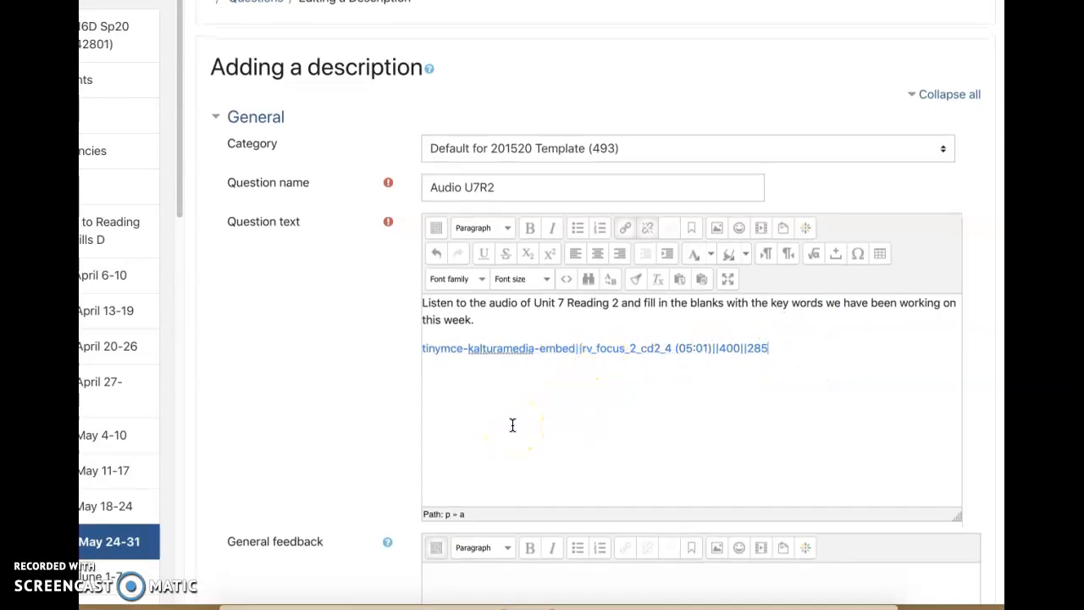
{"action": "scroll", "coordinate": [513, 425], "scroll_direction": "down", "scroll_amount": 7}
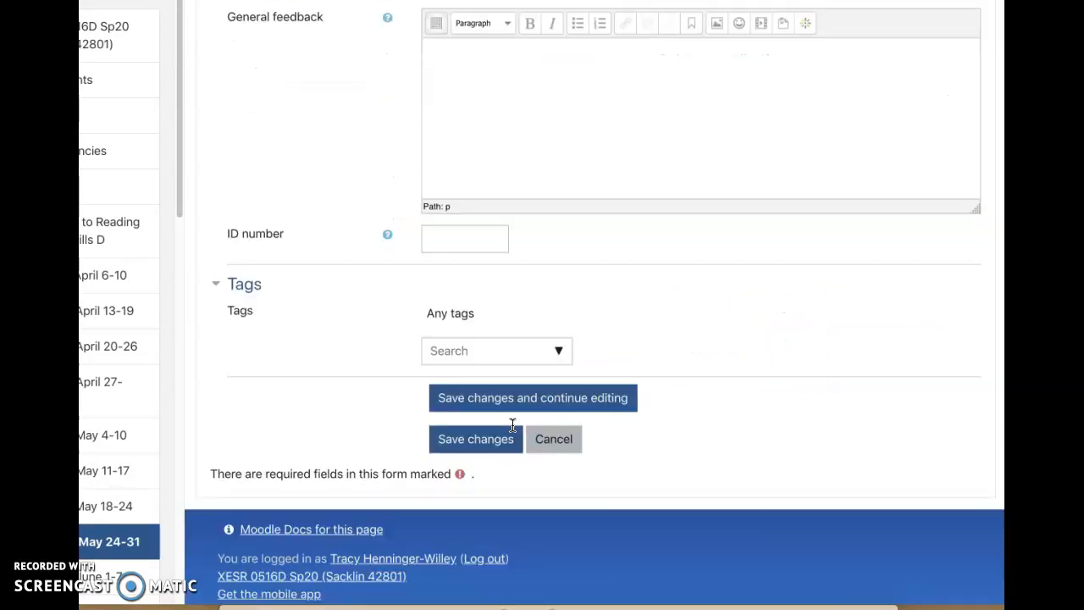
{"action": "left_click", "coordinate": [491, 413]}
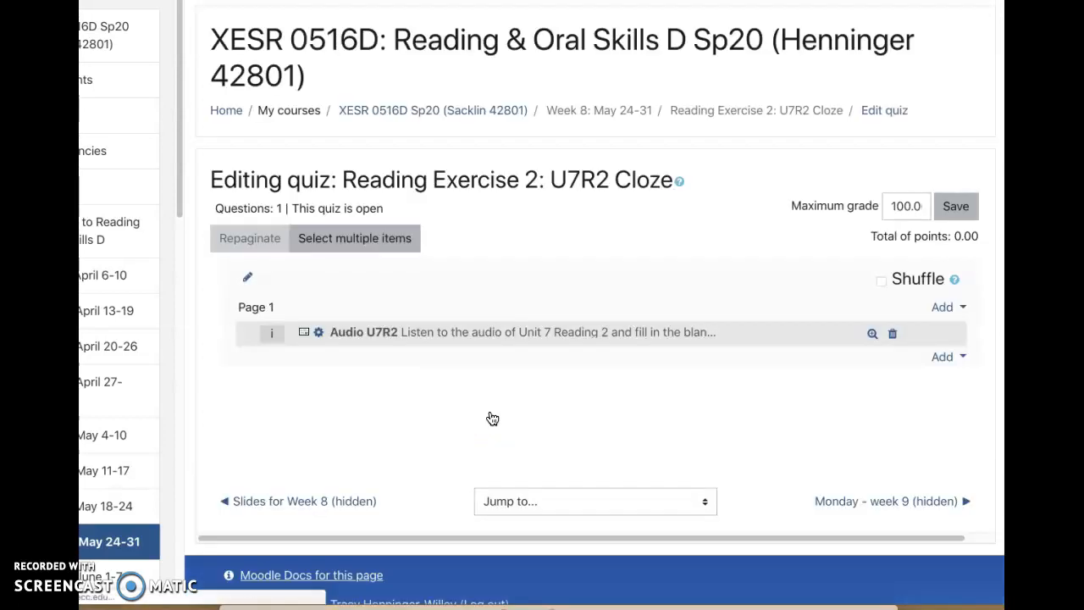
Step: Preview the Audio U7R2 description to check its instructions and embedded audio player, and close the preview
{"action": "left_click", "coordinate": [872, 333]}
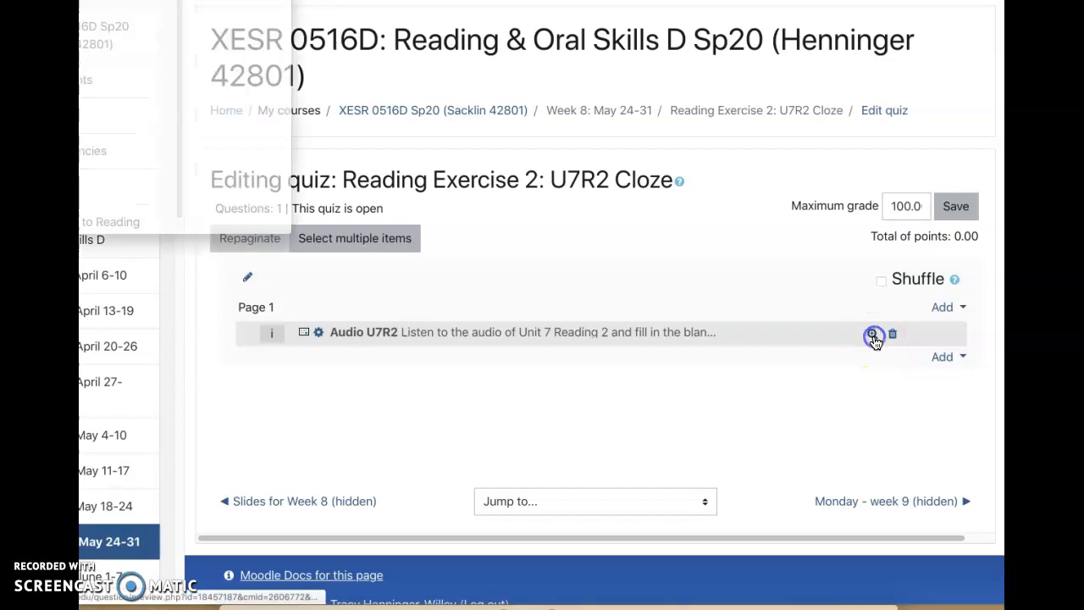
{"action": "left_click_drag", "start_coordinate": [208, 0], "coordinate": [523, 18]}
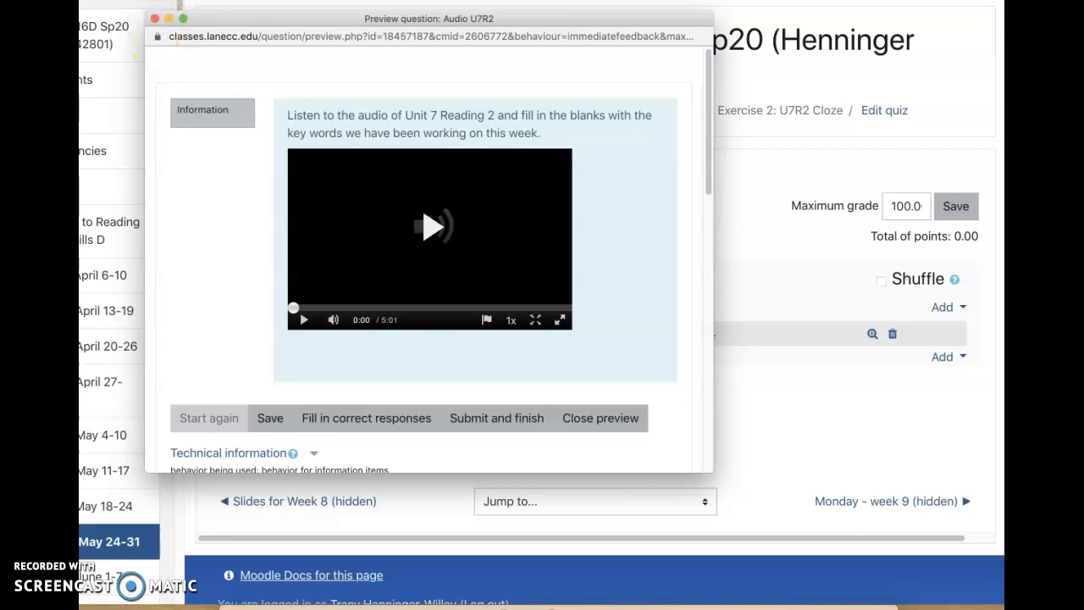
{"action": "left_click", "coordinate": [154, 19]}
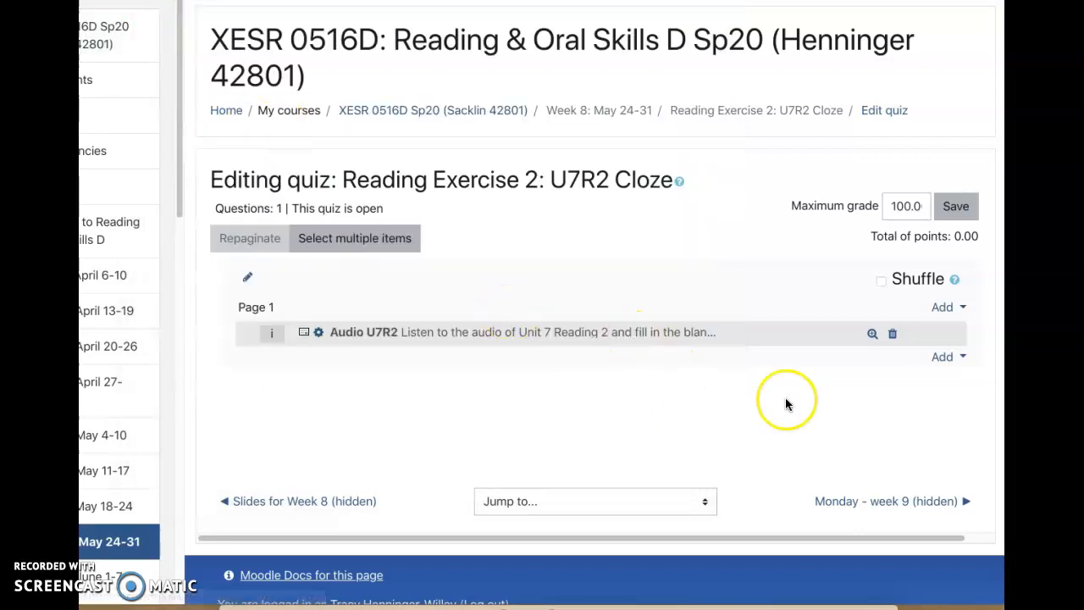
Step: Add a new question of the Embedded answers (Cloze) type after the audio description and look through its form
{"action": "left_click", "coordinate": [947, 358]}
{"action": "left_click", "coordinate": [898, 385]}
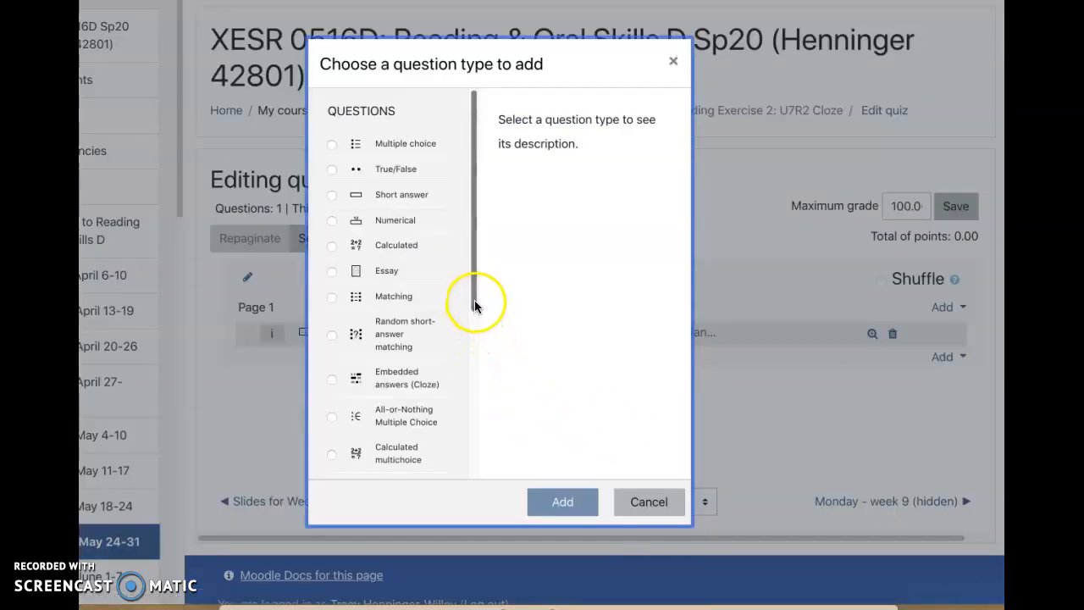
{"action": "left_click_drag", "start_coordinate": [474, 288], "coordinate": [471, 322]}
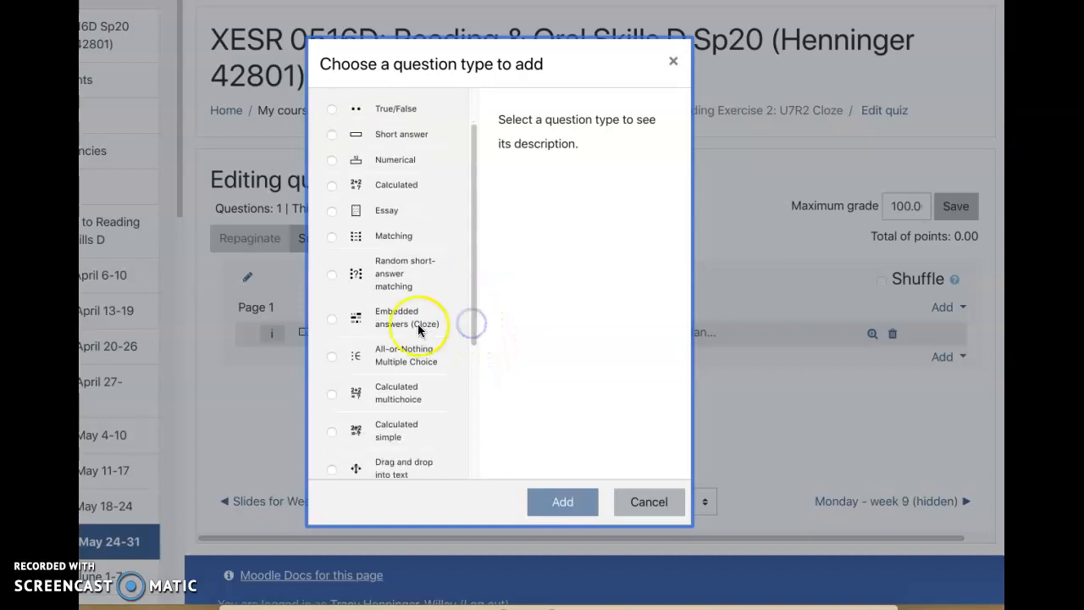
{"action": "left_click", "coordinate": [331, 318]}
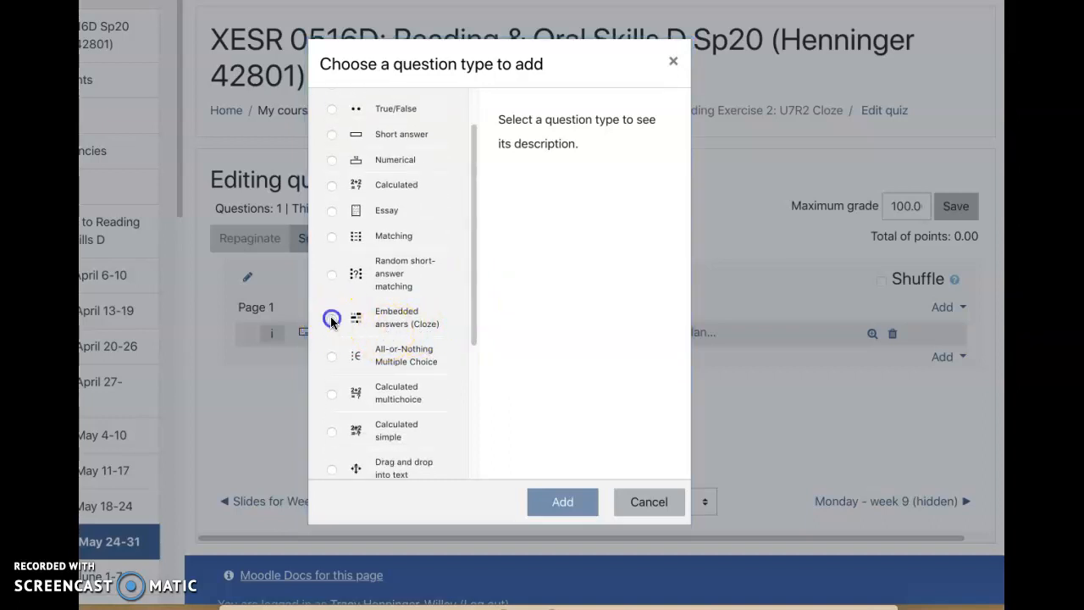
{"action": "left_click", "coordinate": [561, 503]}
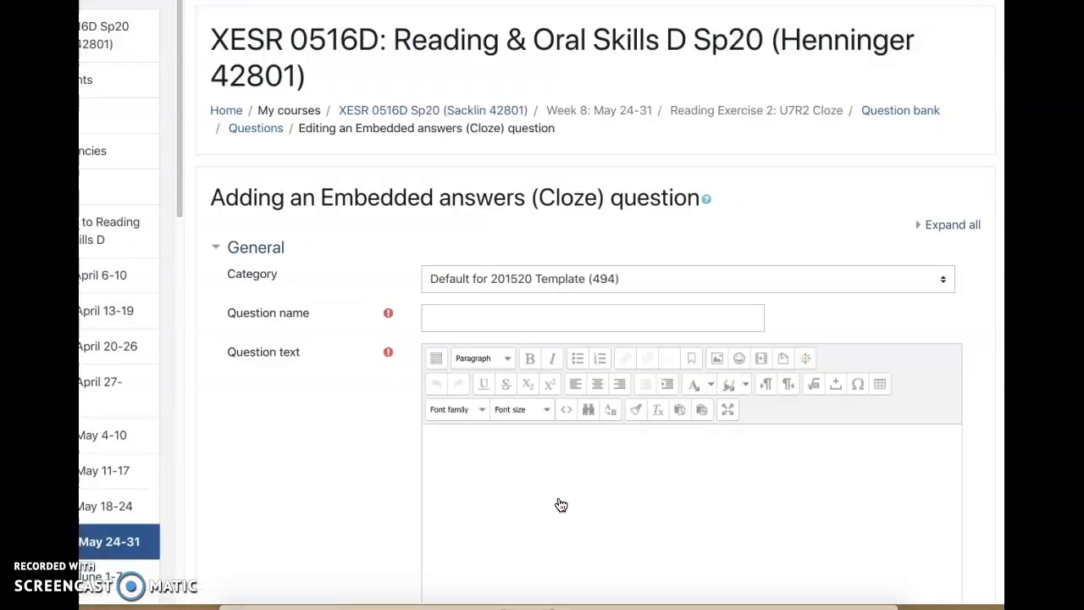
{"action": "scroll", "coordinate": [560, 504], "scroll_direction": "down", "scroll_amount": 4}
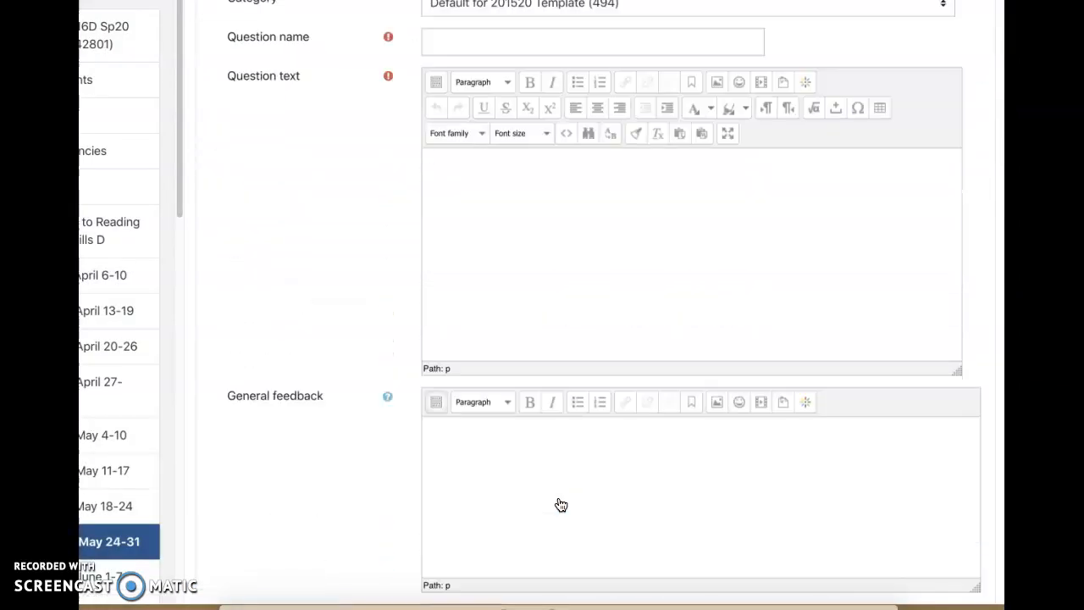
{"action": "scroll", "coordinate": [560, 505], "scroll_direction": "down", "scroll_amount": 5}
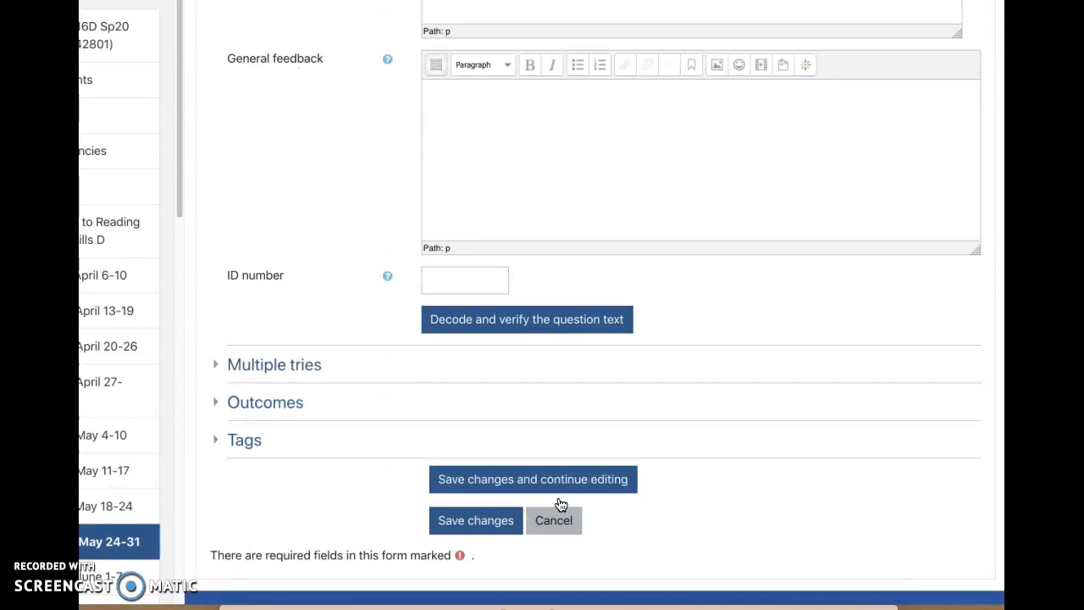
{"action": "scroll", "coordinate": [560, 505], "scroll_direction": "up", "scroll_amount": 6}
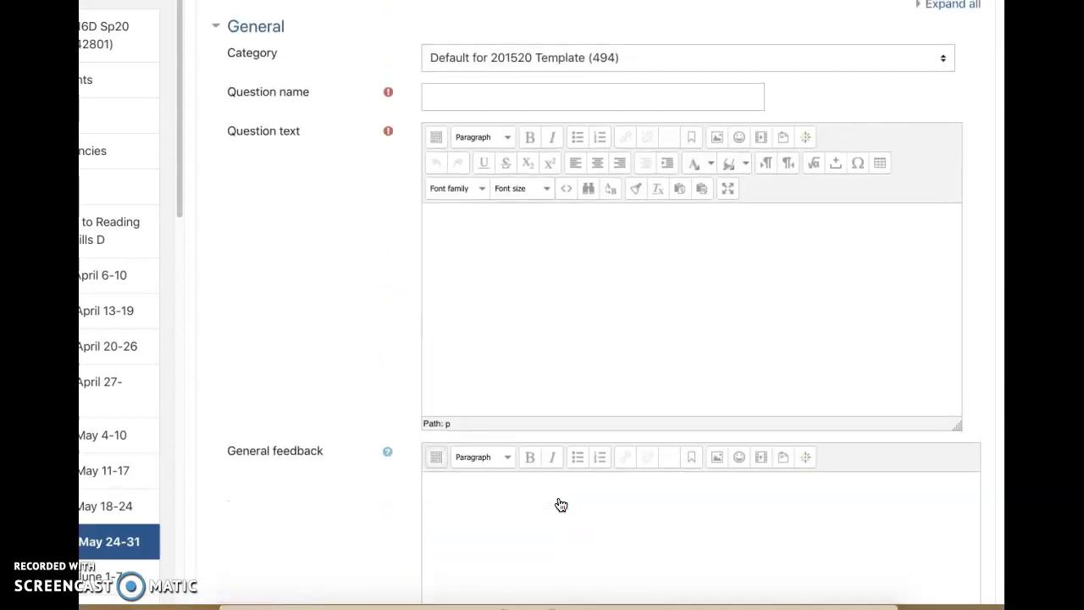
{"action": "scroll", "coordinate": [560, 505], "scroll_direction": "up", "scroll_amount": 1}
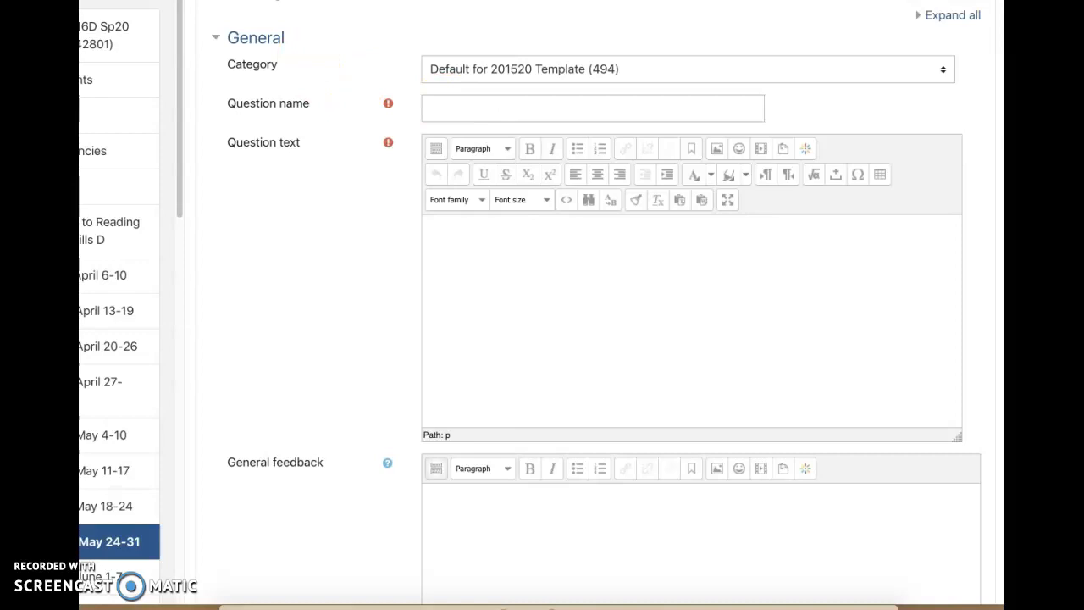
Step: Switch to the U7R2_packet document in Google Docs and select the fill-in-the-blank passage beginning "News stories tell us"
{"action": "left_click", "coordinate": [303, 1]}
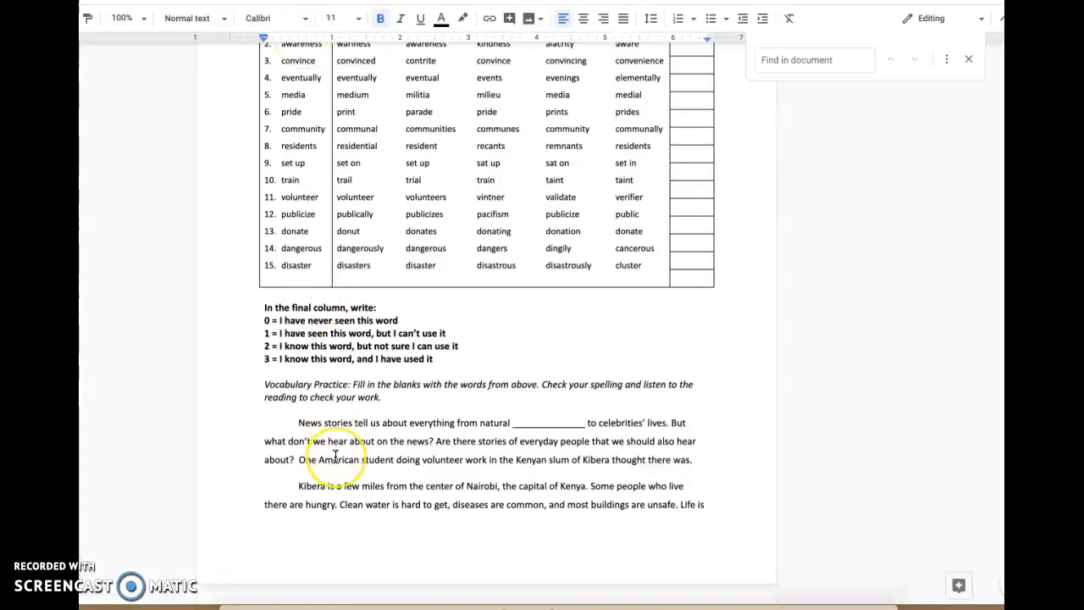
{"action": "scroll", "coordinate": [335, 457], "scroll_direction": "down", "scroll_amount": 1}
{"action": "scroll", "coordinate": [335, 457], "scroll_direction": "down", "scroll_amount": 1}
{"action": "scroll", "coordinate": [335, 457], "scroll_direction": "up", "scroll_amount": 3}
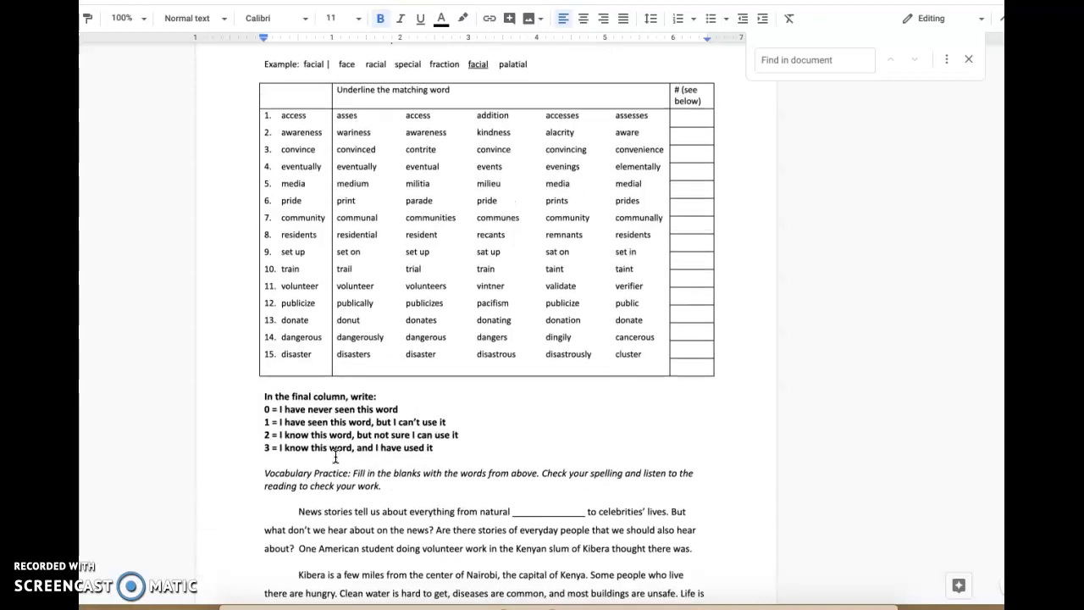
{"action": "scroll", "coordinate": [310, 254], "scroll_direction": "up", "scroll_amount": 3}
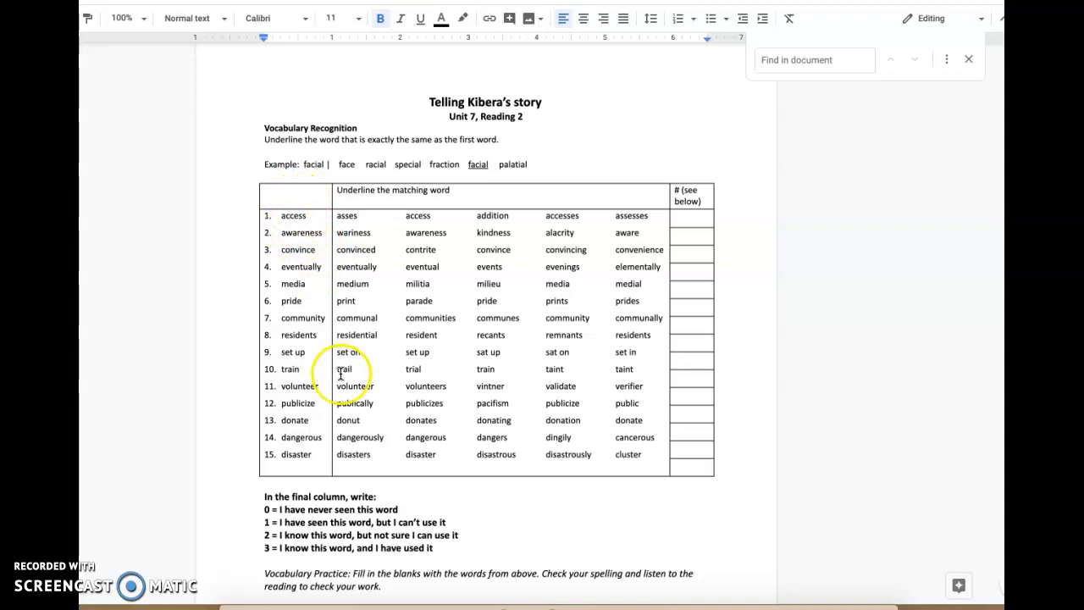
{"action": "scroll", "coordinate": [299, 447], "scroll_direction": "down", "scroll_amount": 3}
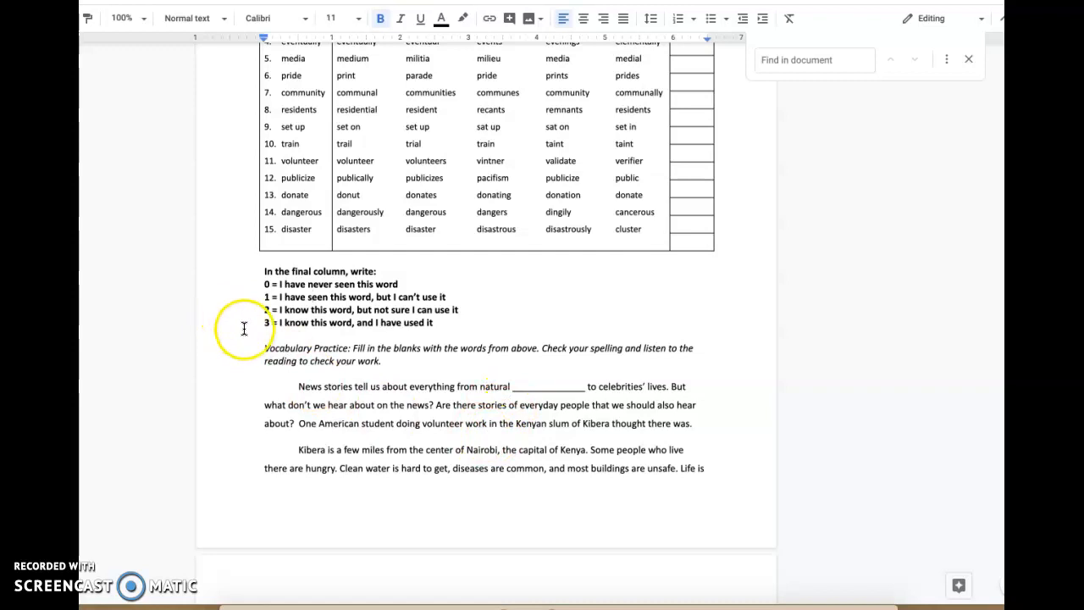
{"action": "left_click", "coordinate": [285, 387]}
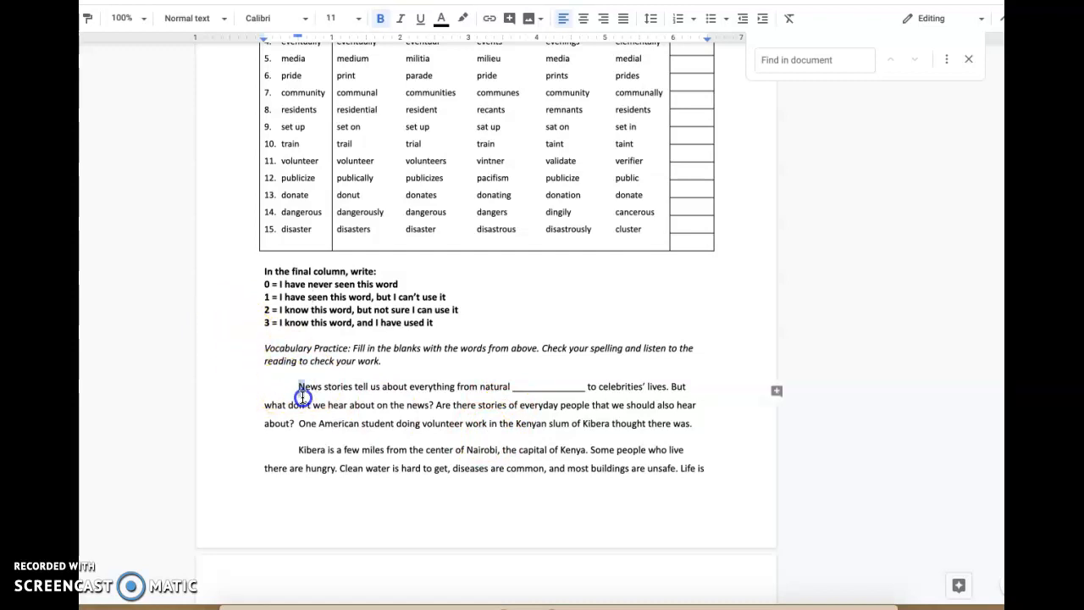
{"action": "left_click_drag", "start_coordinate": [302, 398], "coordinate": [298, 390]}
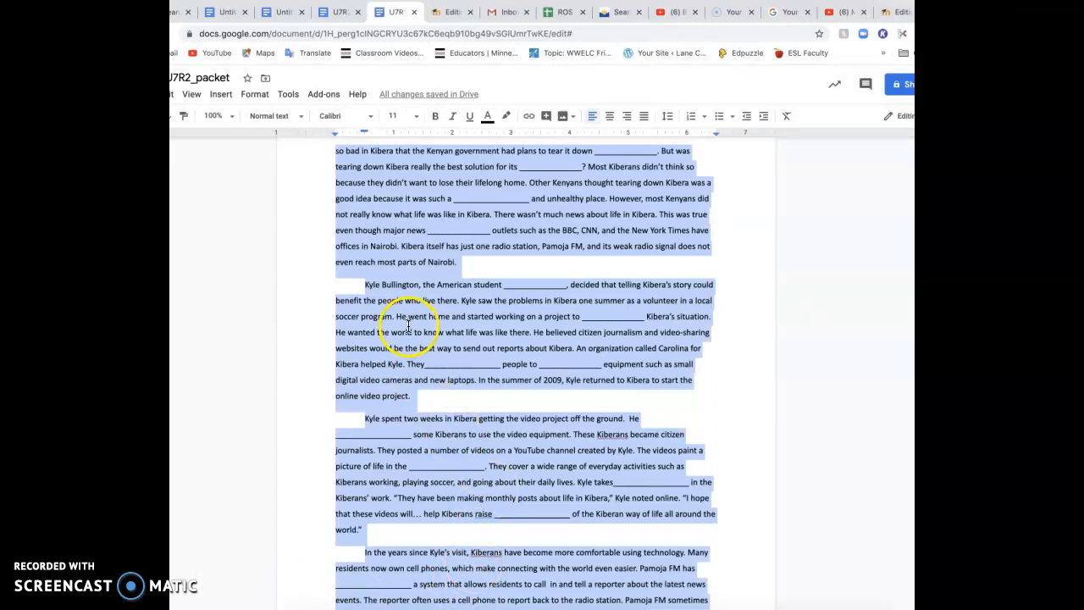
Step: Switch to the untitled document containing the passage and open Find and replace
{"action": "left_click", "coordinate": [219, 13]}
{"action": "left_click", "coordinate": [279, 11]}
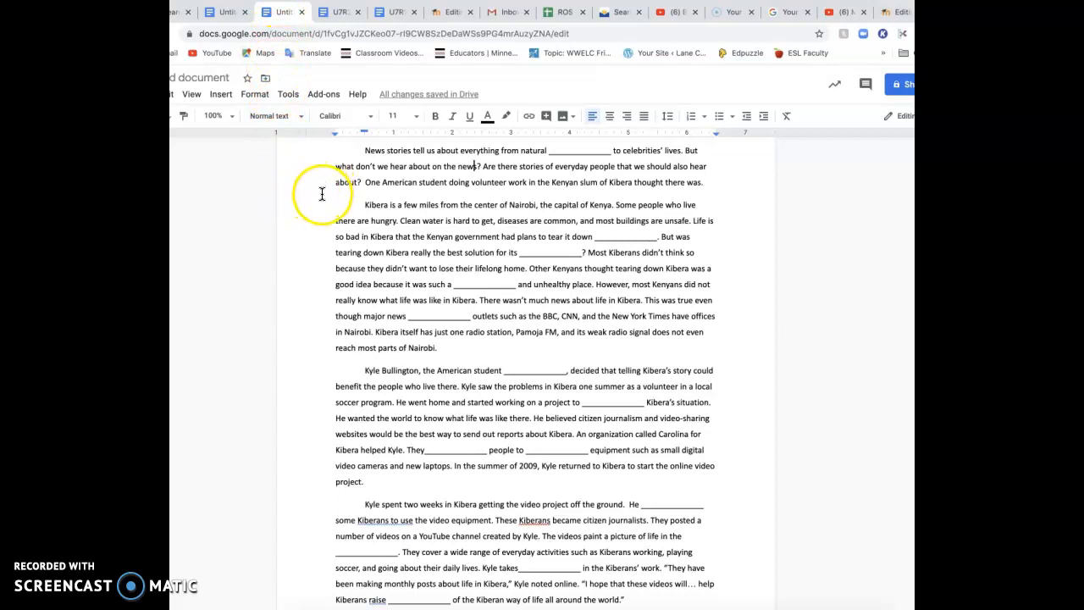
{"action": "left_click", "coordinate": [173, 98]}
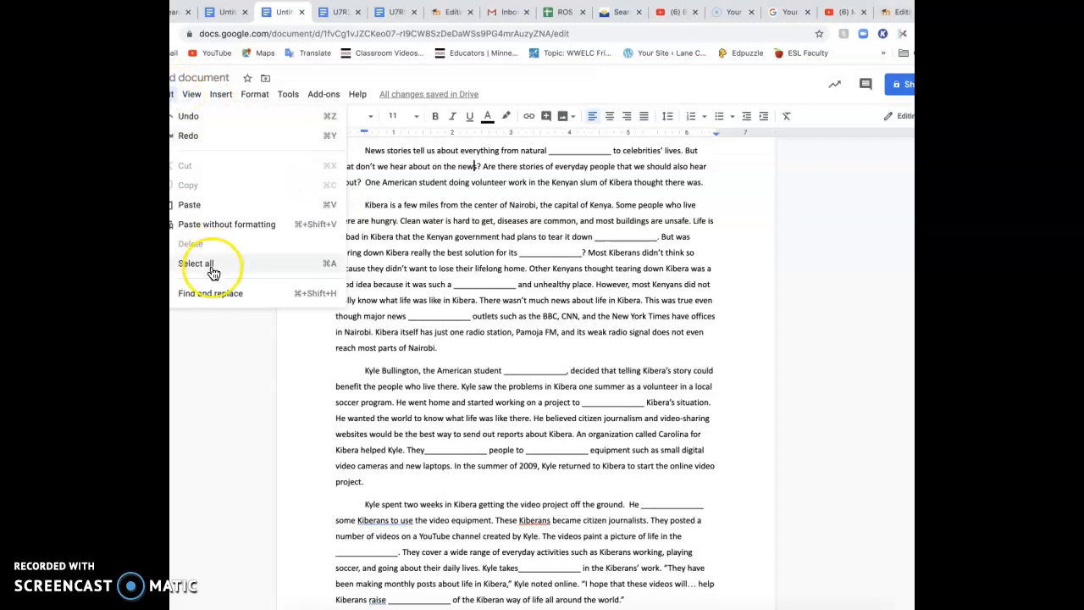
{"action": "left_click", "coordinate": [213, 294]}
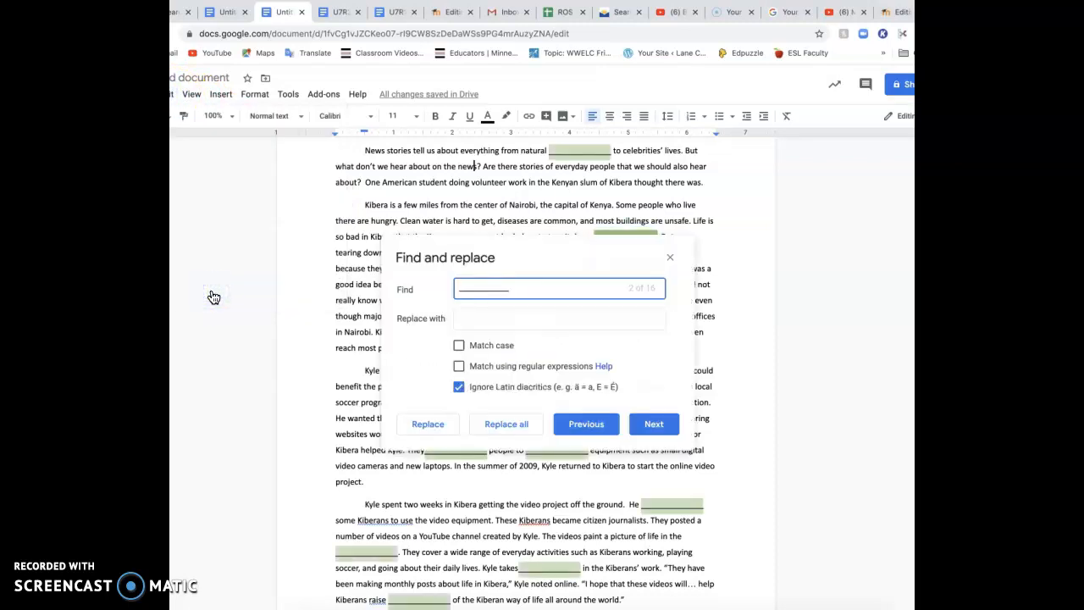
Step: Keep the underscore blank as the search text and enter {1:SA:%100% ~*} as its replacement
{"action": "left_click", "coordinate": [520, 291]}
{"action": "left_click_drag", "start_coordinate": [339, 552], "coordinate": [397, 555]}
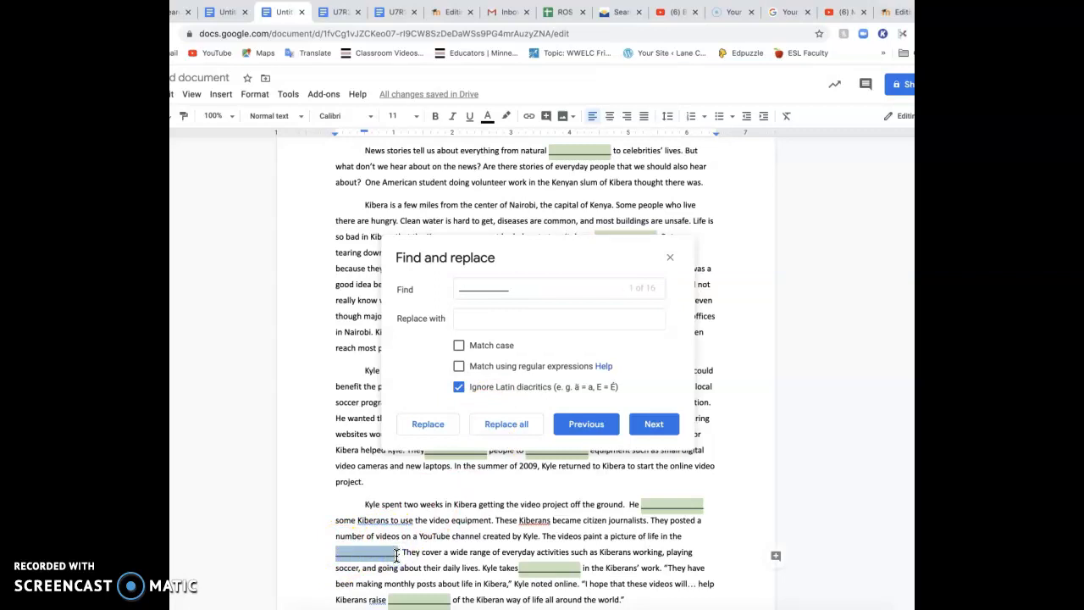
{"action": "right_click", "coordinate": [392, 554]}
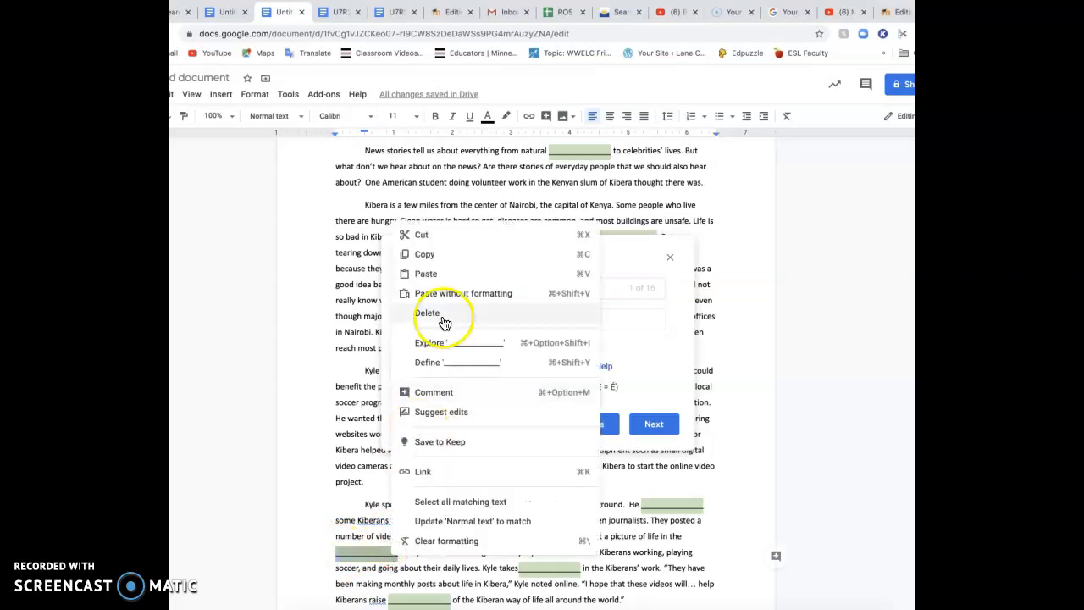
{"action": "left_click", "coordinate": [345, 552]}
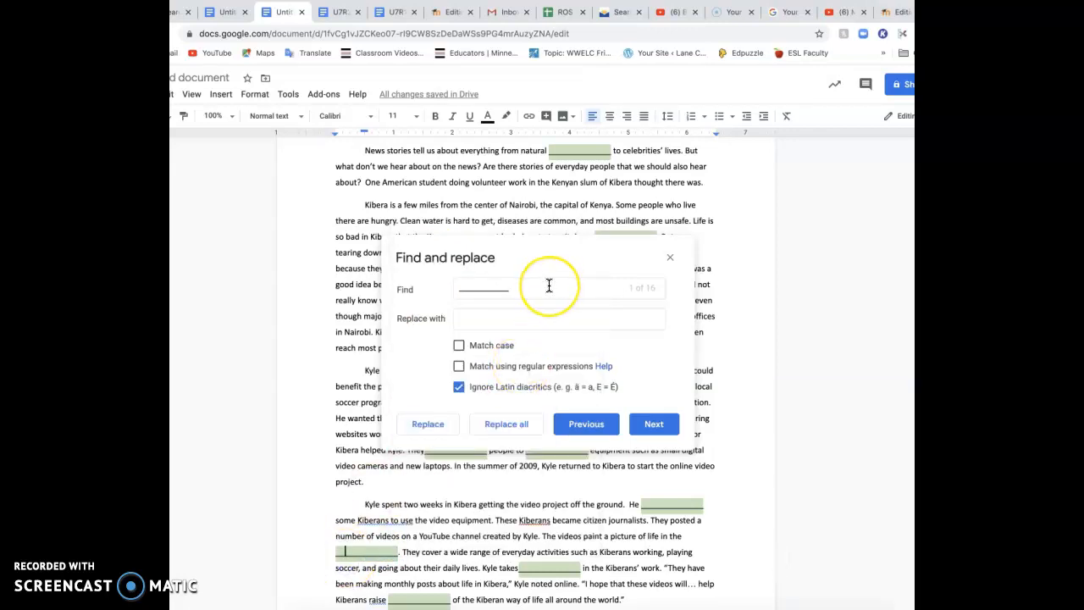
{"action": "left_click", "coordinate": [540, 320]}
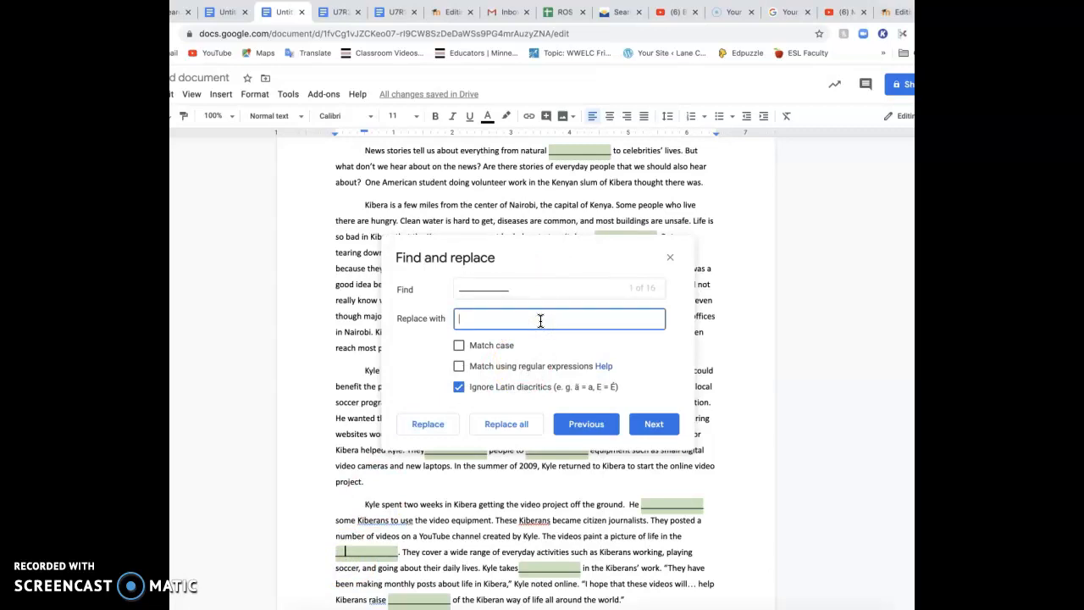
{"action": "key", "text": "ctrl+v"}
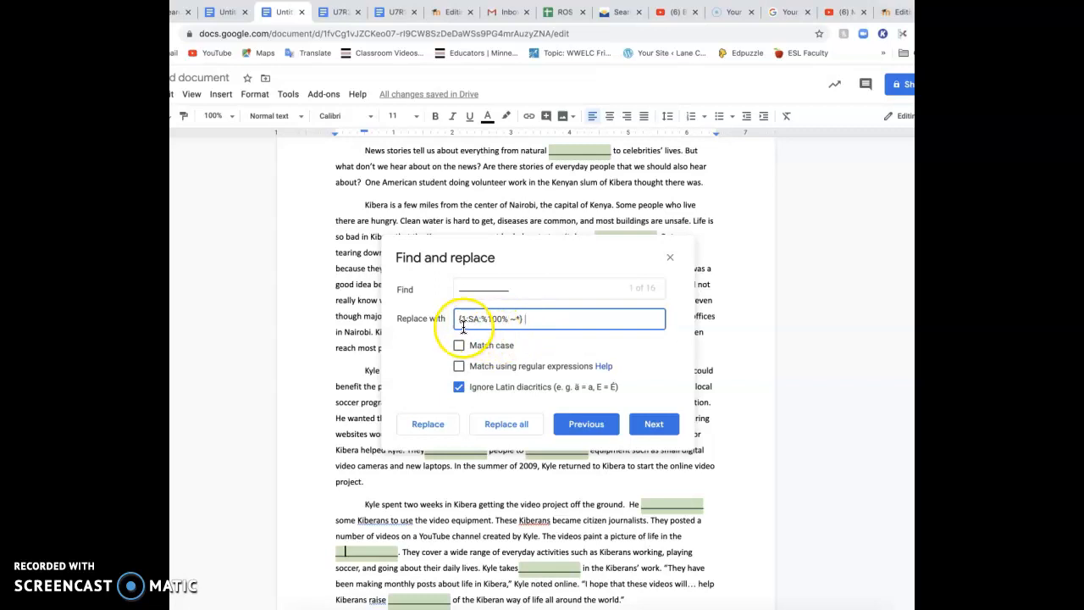
Step: Consult the untitled document that lists the multiple-choice, short-answer and numerical cloze codes
{"action": "left_click", "coordinate": [224, 12]}
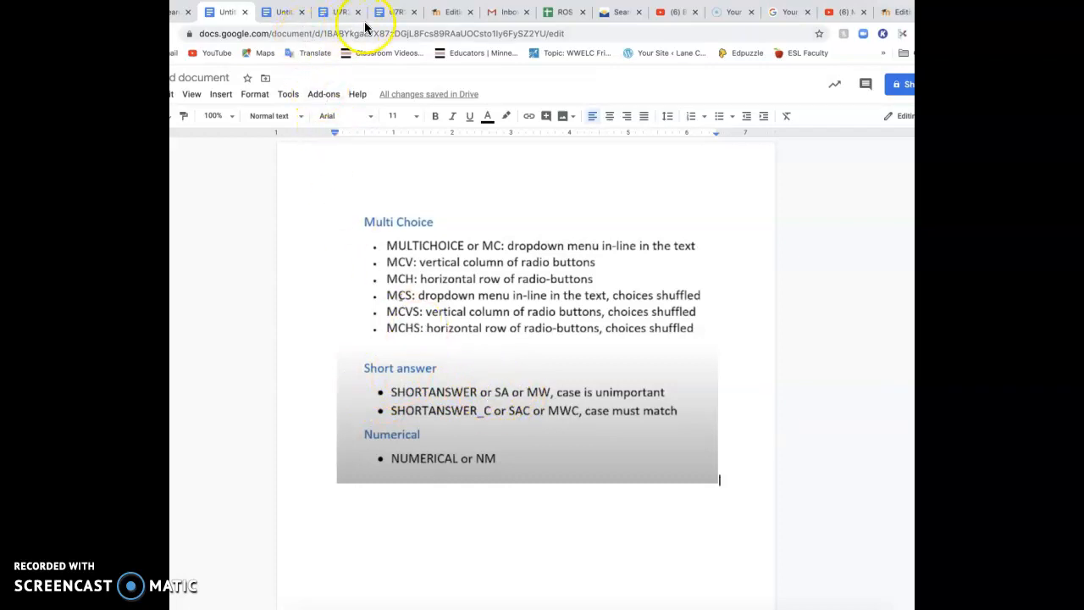
Step: In the passage document, extend the replacement code to {1:SA:%100% ~*#Check your spelling} and replace all the blanks with it
{"action": "left_click", "coordinate": [283, 13]}
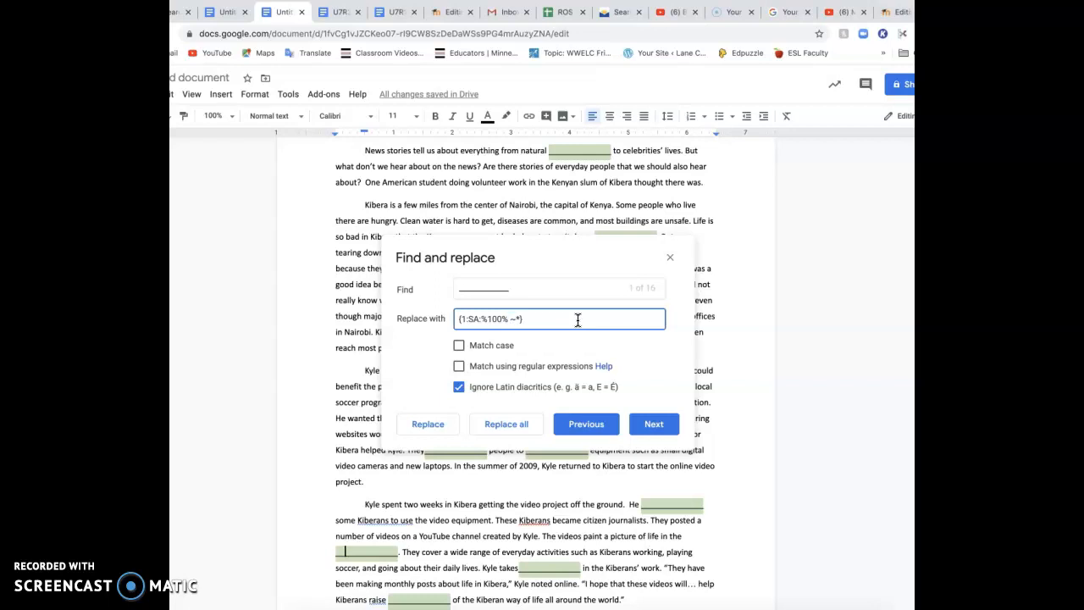
{"action": "left_click", "coordinate": [519, 318]}
{"action": "left_click", "coordinate": [519, 319]}
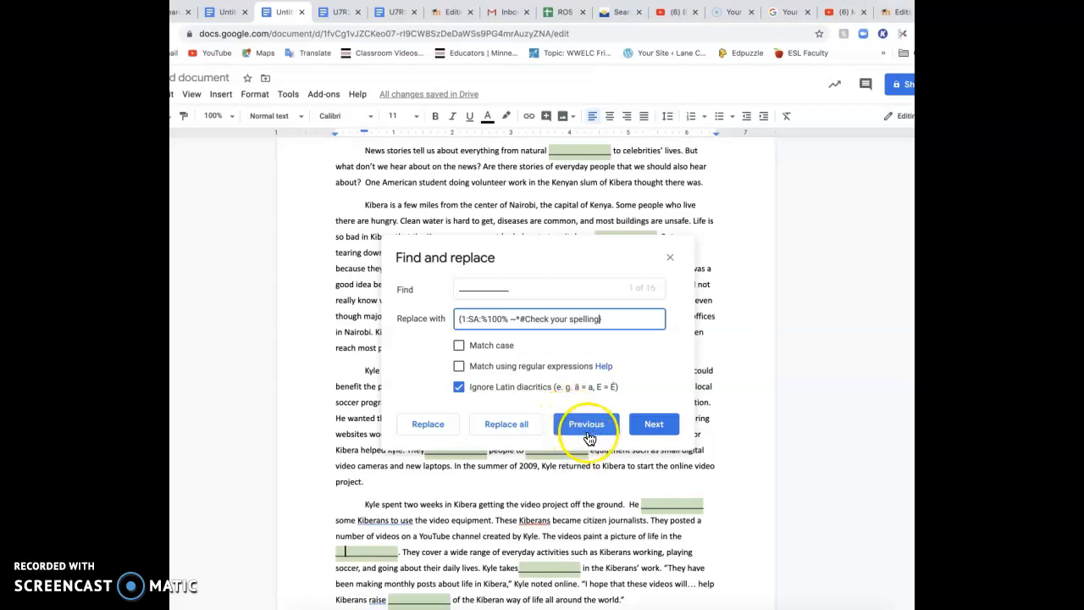
{"action": "left_click", "coordinate": [506, 425]}
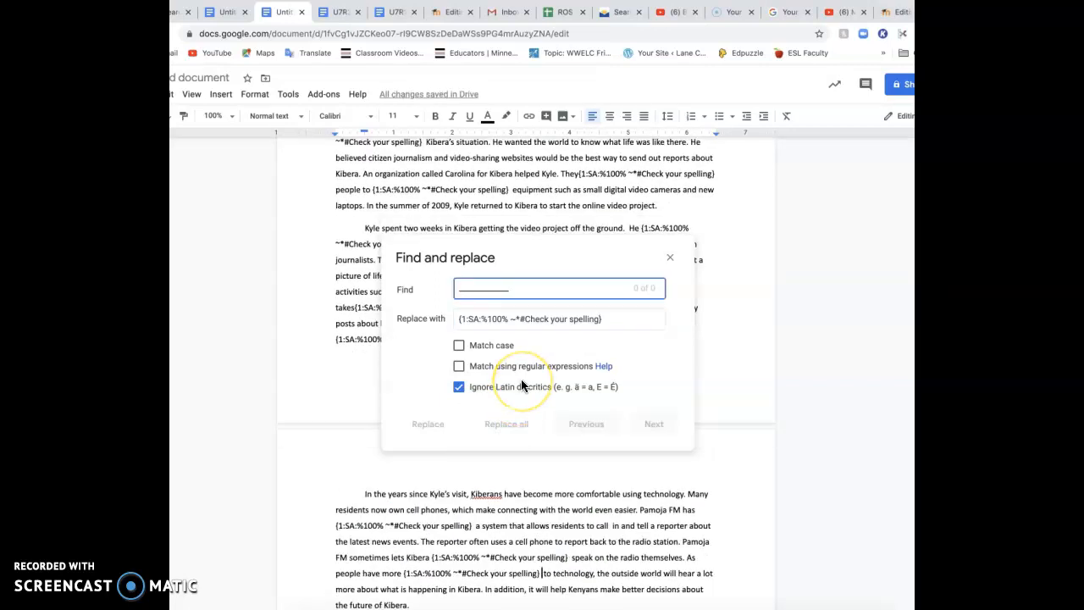
{"action": "left_click", "coordinate": [670, 258]}
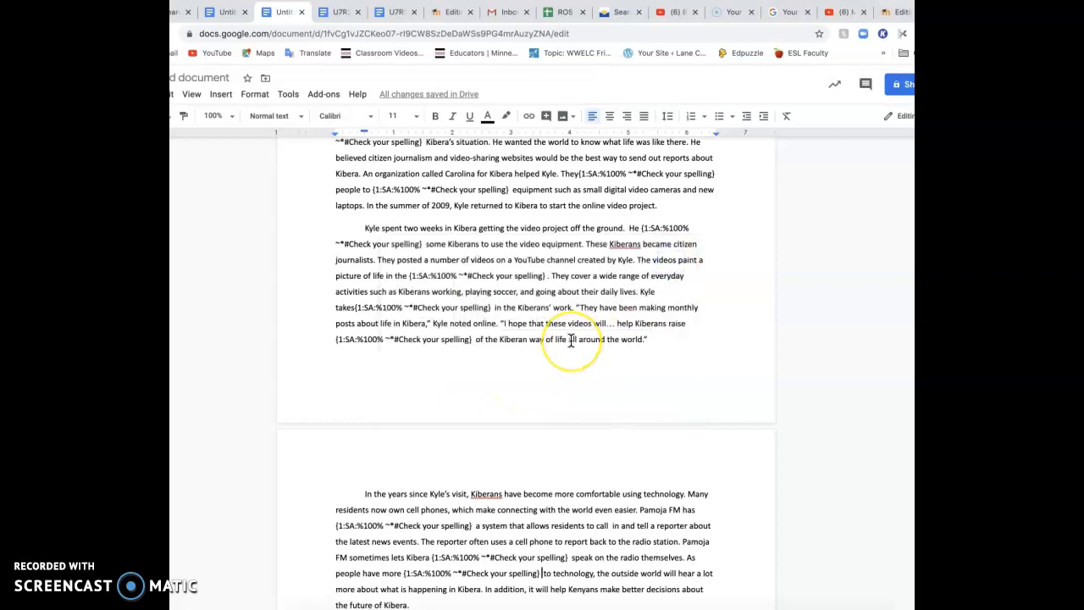
Step: Copy the entire coded passage and paste it into the question text of the U7R2 Cloze question in Moodle
{"action": "key", "text": "ctrl+a"}
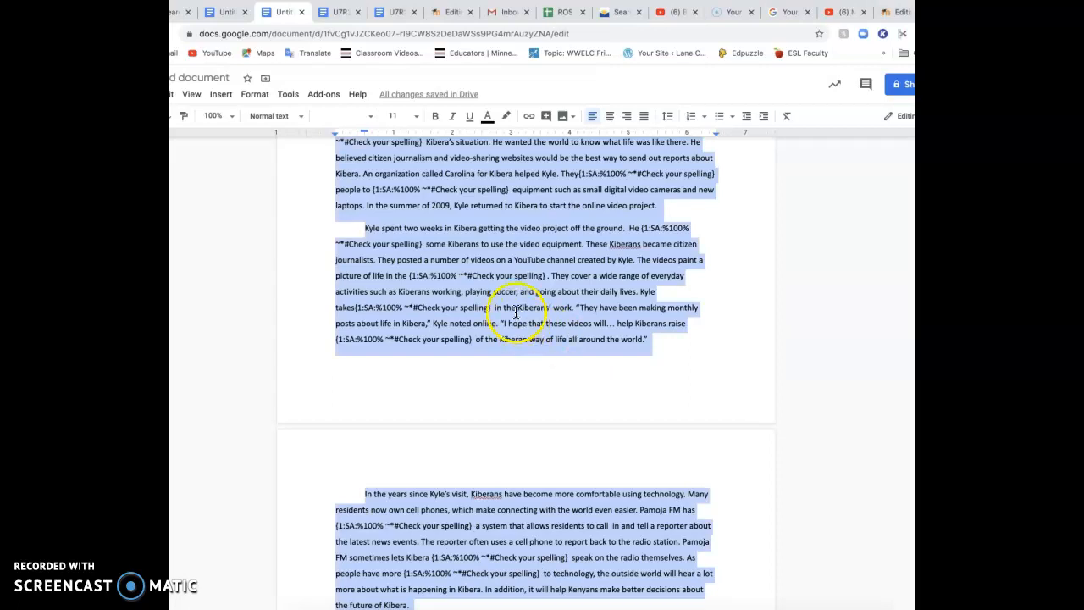
{"action": "left_click", "coordinate": [449, 12]}
{"action": "left_click", "coordinate": [488, 450]}
{"action": "key", "text": "ctrl+v"}
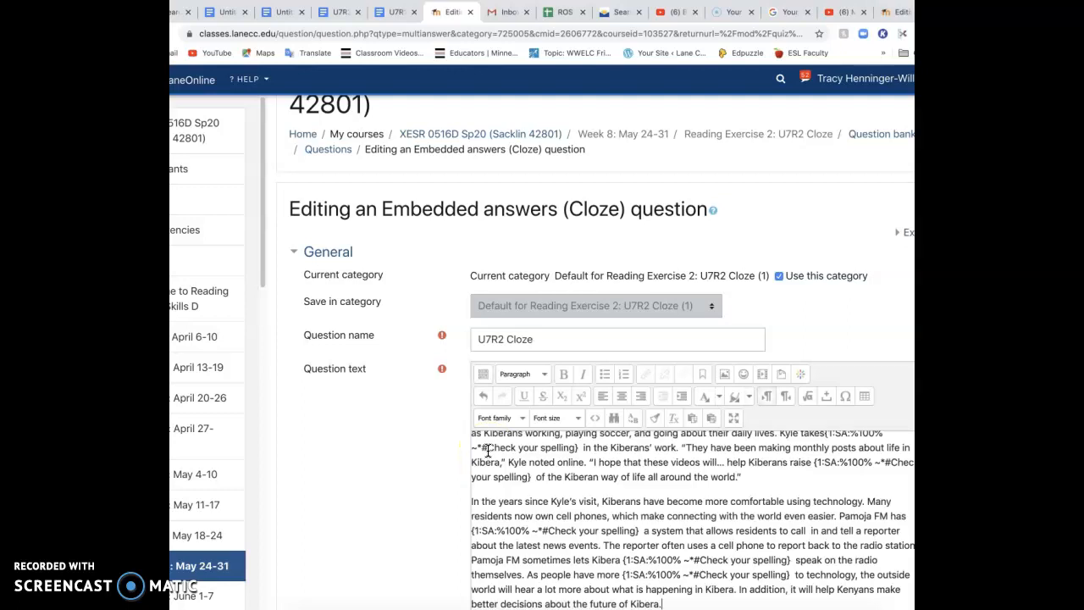
{"action": "left_click", "coordinate": [512, 479]}
{"action": "right_click", "coordinate": [511, 479]}
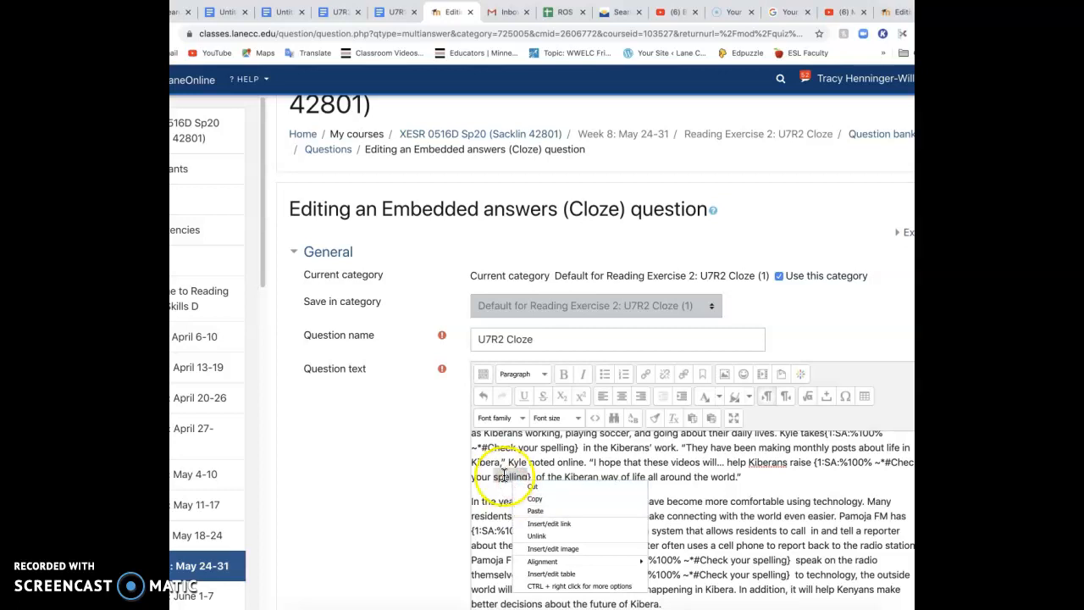
{"action": "left_click", "coordinate": [501, 482]}
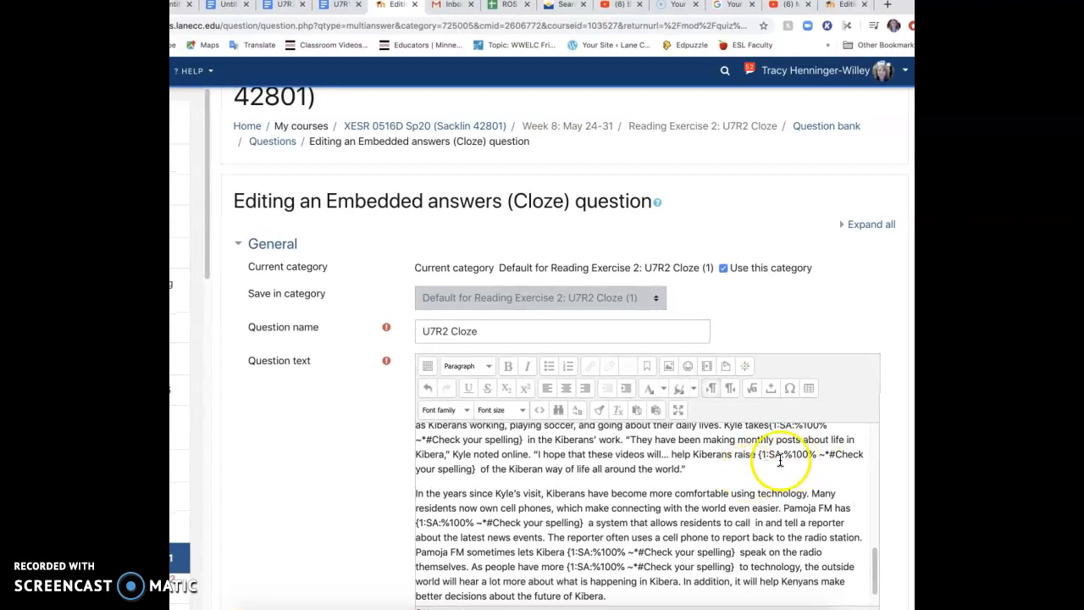
Step: In the first blank's code, add the answer "disasters" after %100% and remove the space before the tilde
{"action": "scroll", "coordinate": [762, 465], "scroll_direction": "up", "scroll_amount": 5}
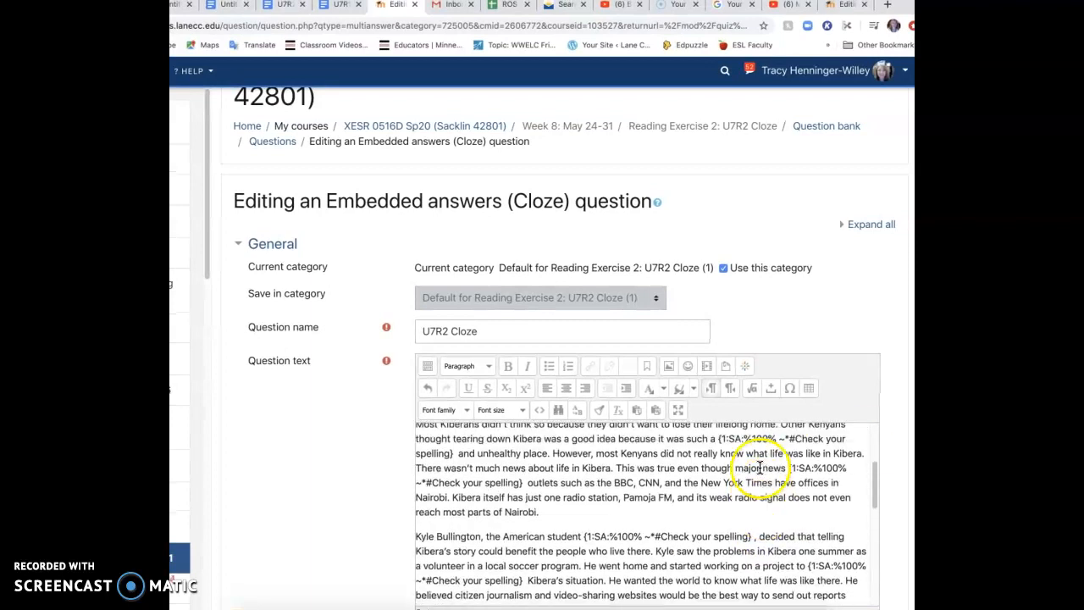
{"action": "scroll", "coordinate": [734, 525], "scroll_direction": "up", "scroll_amount": 1}
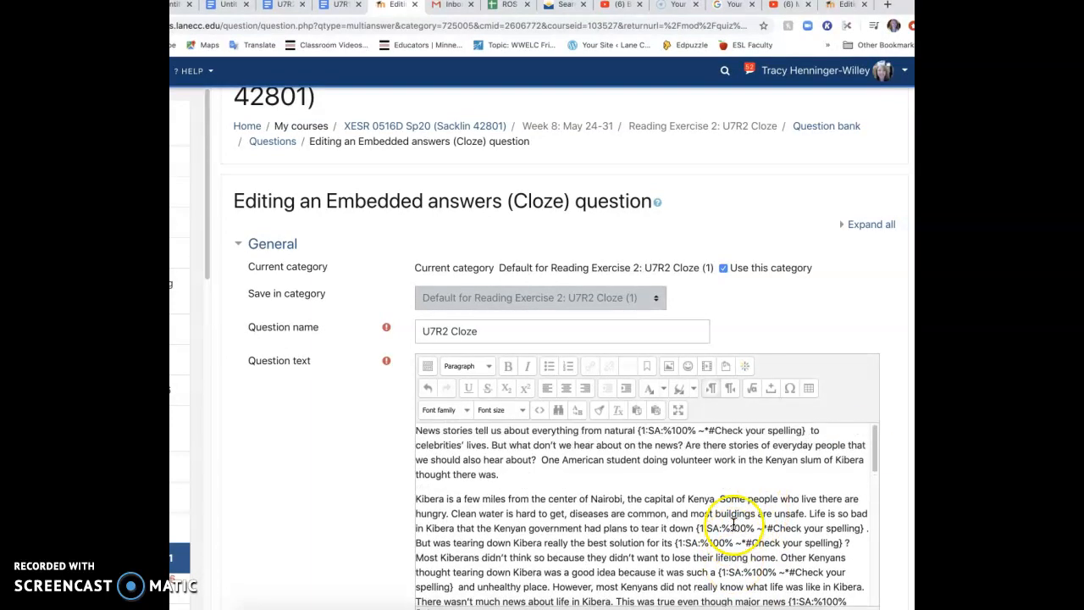
{"action": "left_click", "coordinate": [638, 430]}
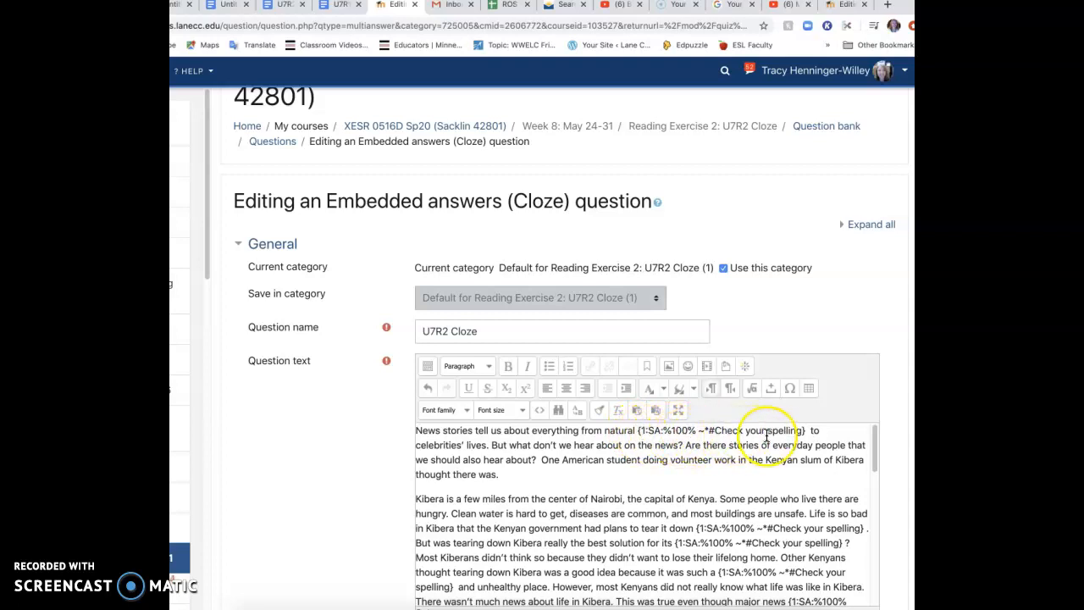
{"action": "left_click", "coordinate": [697, 430]}
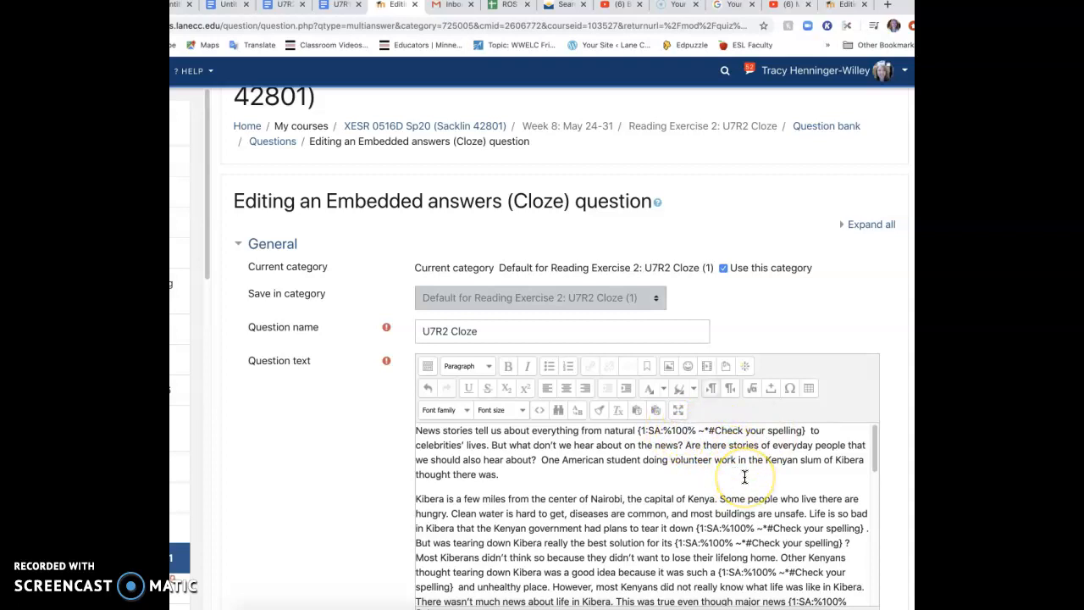
{"action": "type", "text": "disasters"}
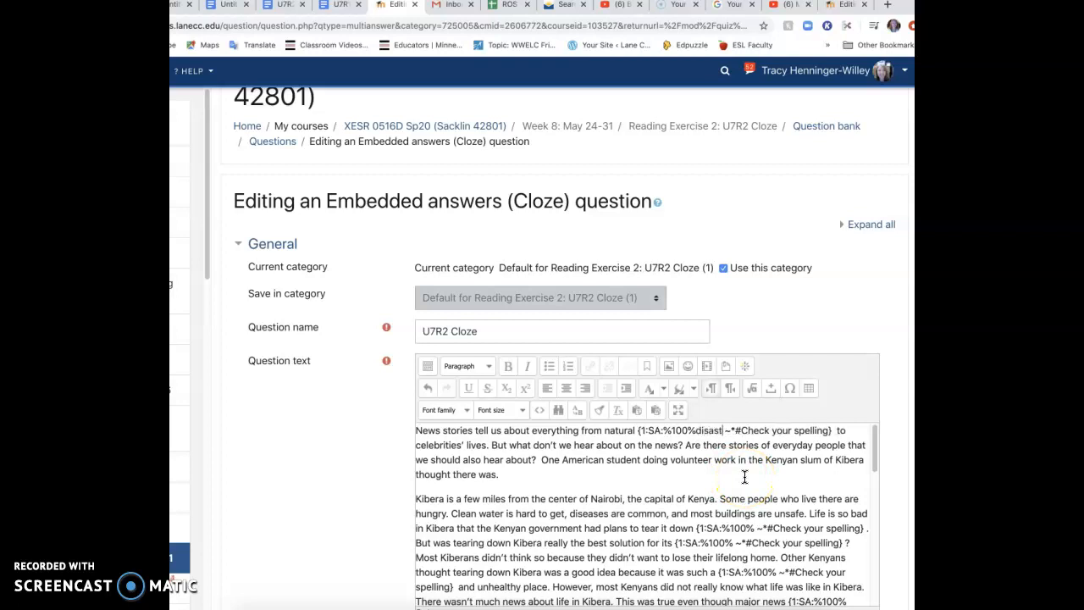
{"action": "key", "text": "Delete"}
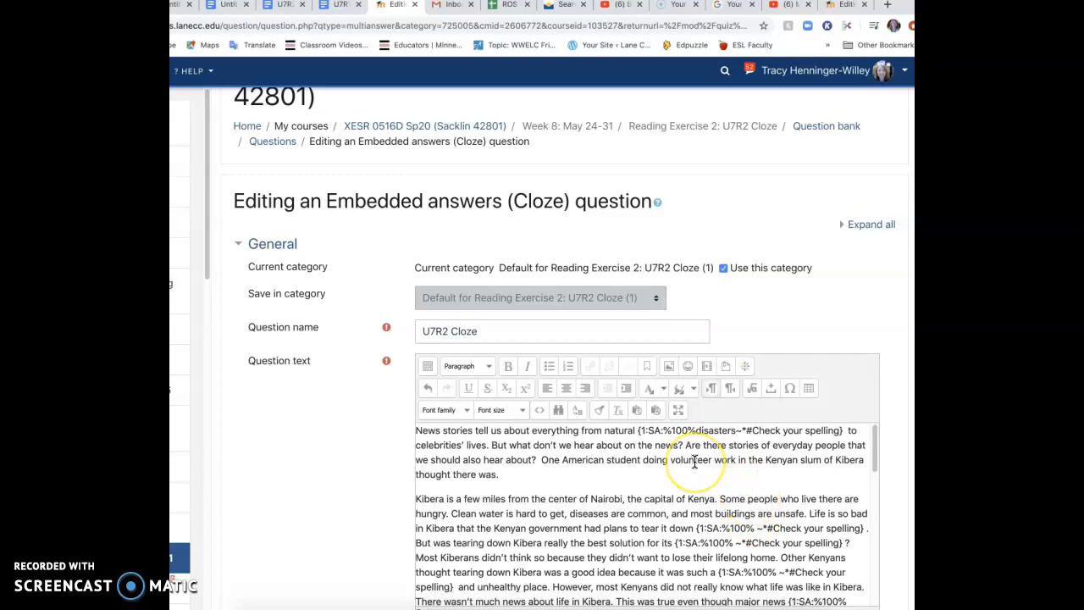
{"action": "scroll", "coordinate": [694, 461], "scroll_direction": "down", "scroll_amount": 1}
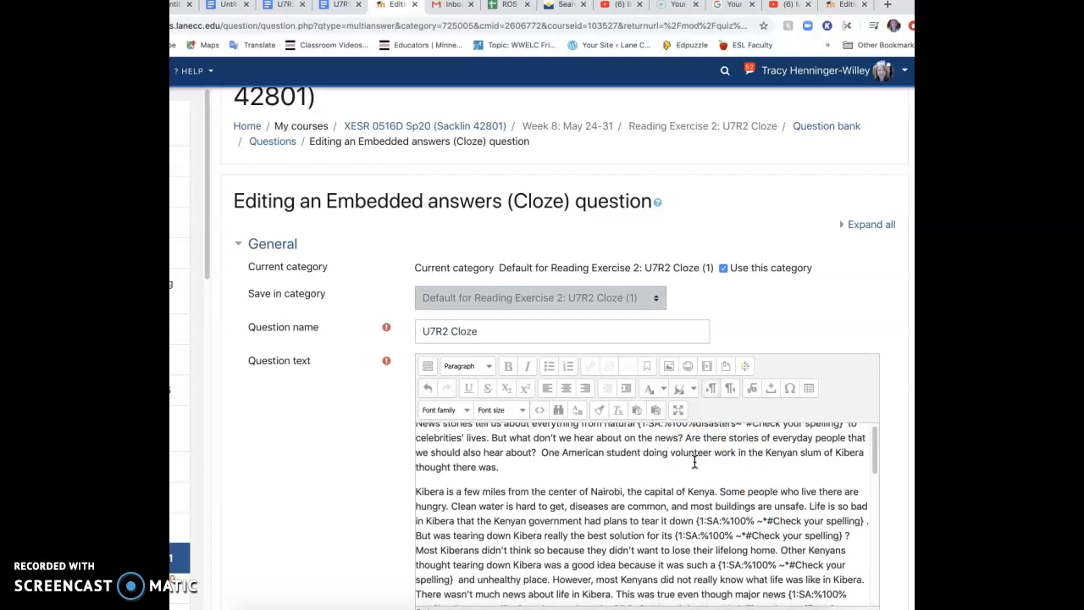
{"action": "scroll", "coordinate": [695, 461], "scroll_direction": "down", "scroll_amount": 1}
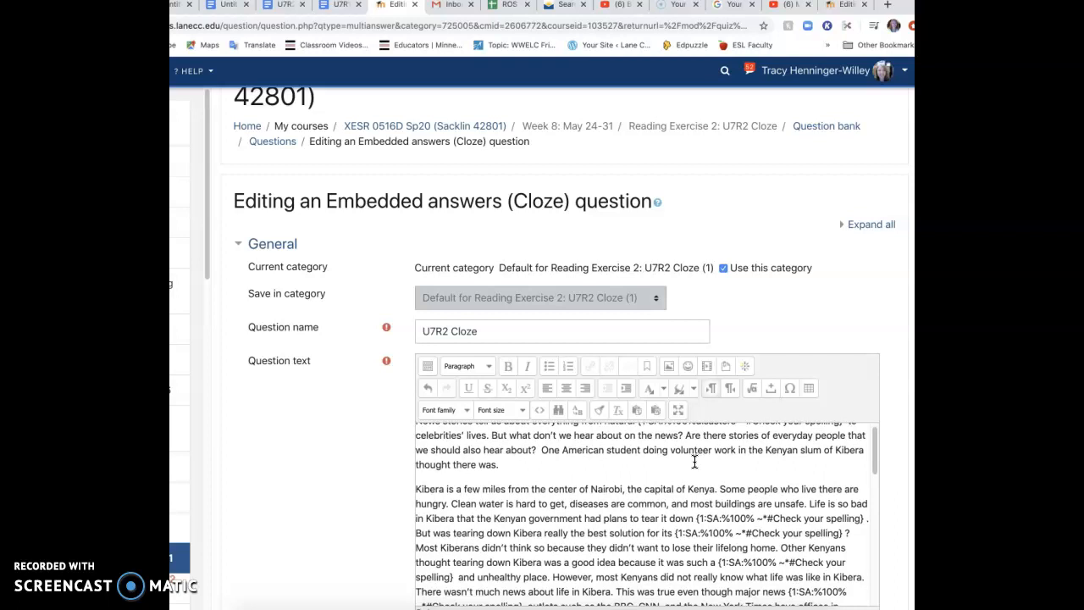
{"action": "scroll", "coordinate": [697, 486], "scroll_direction": "up", "scroll_amount": 1}
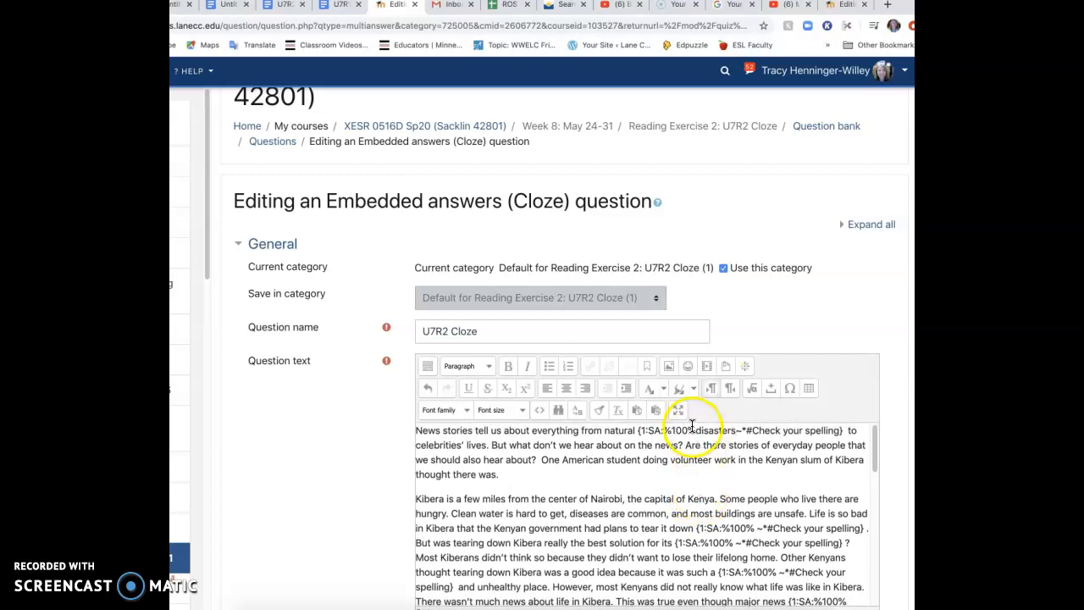
{"action": "left_click_drag", "start_coordinate": [696, 431], "coordinate": [737, 432]}
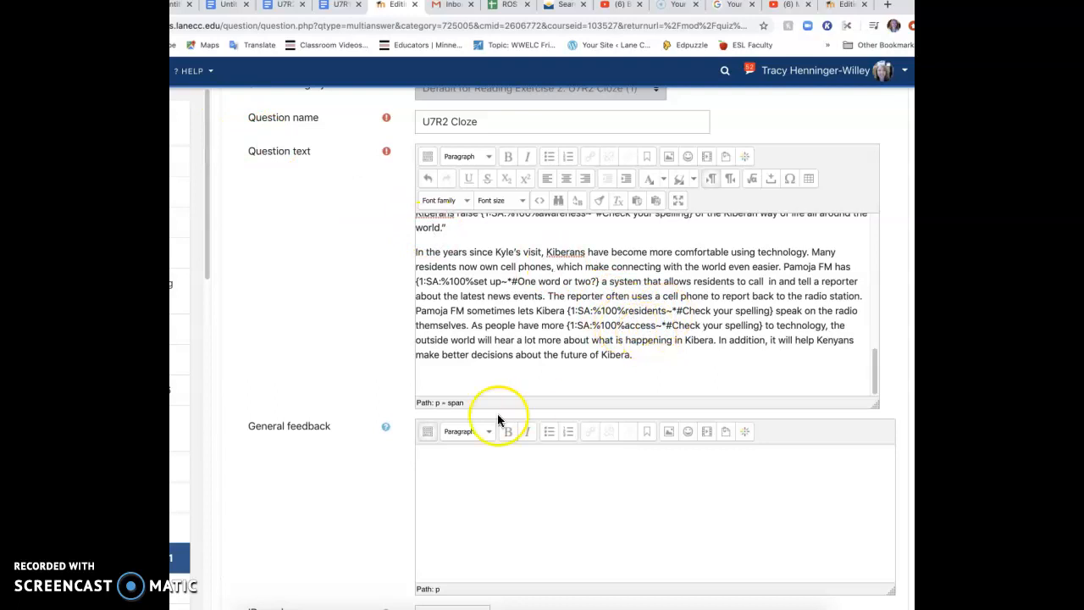
Step: Decode and verify the question text, and review the details of short-answer question {#2}
{"action": "scroll", "coordinate": [496, 421], "scroll_direction": "down", "scroll_amount": 2}
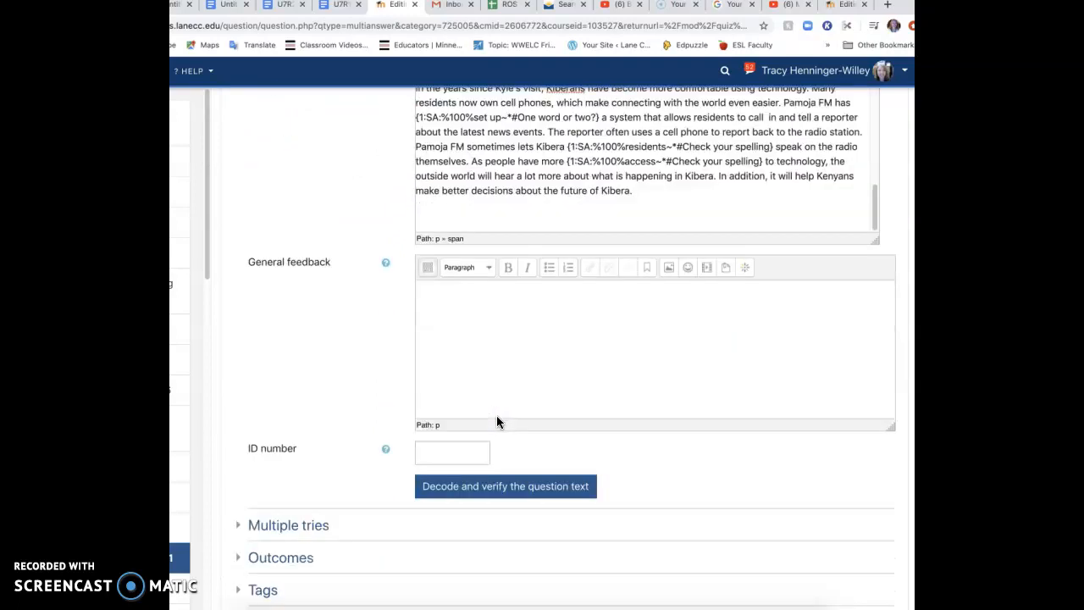
{"action": "left_click", "coordinate": [537, 494]}
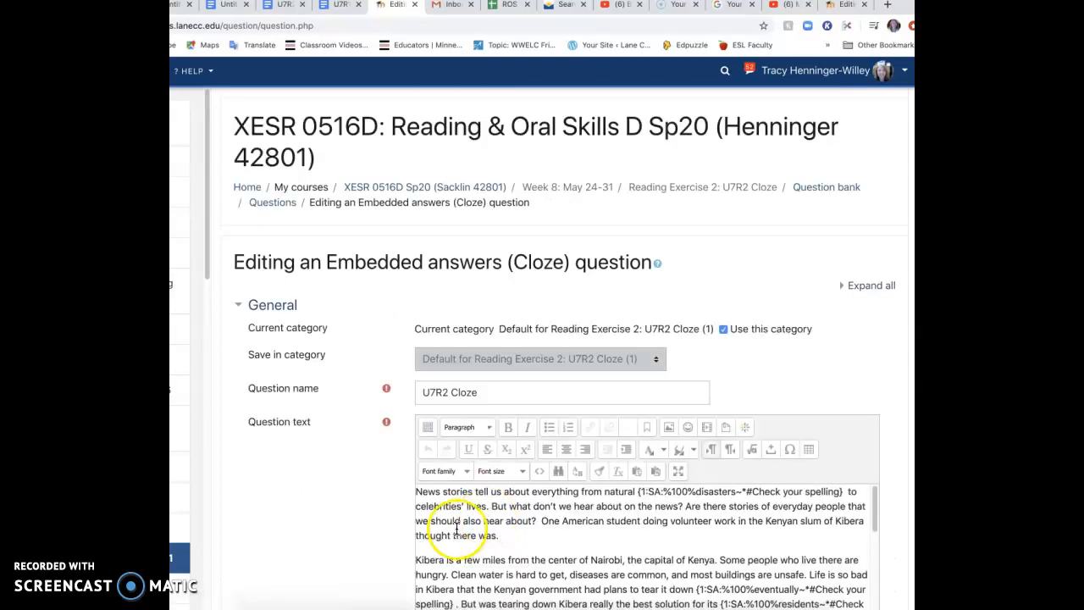
{"action": "scroll", "coordinate": [363, 531], "scroll_direction": "down", "scroll_amount": 5}
{"action": "scroll", "coordinate": [366, 528], "scroll_direction": "down", "scroll_amount": 3}
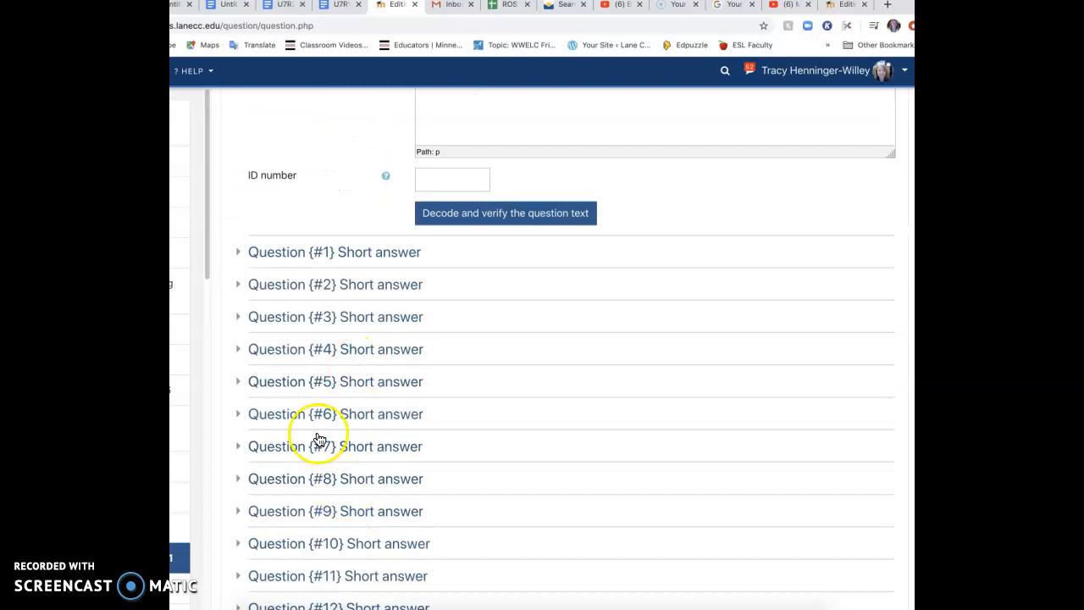
{"action": "left_click", "coordinate": [238, 285]}
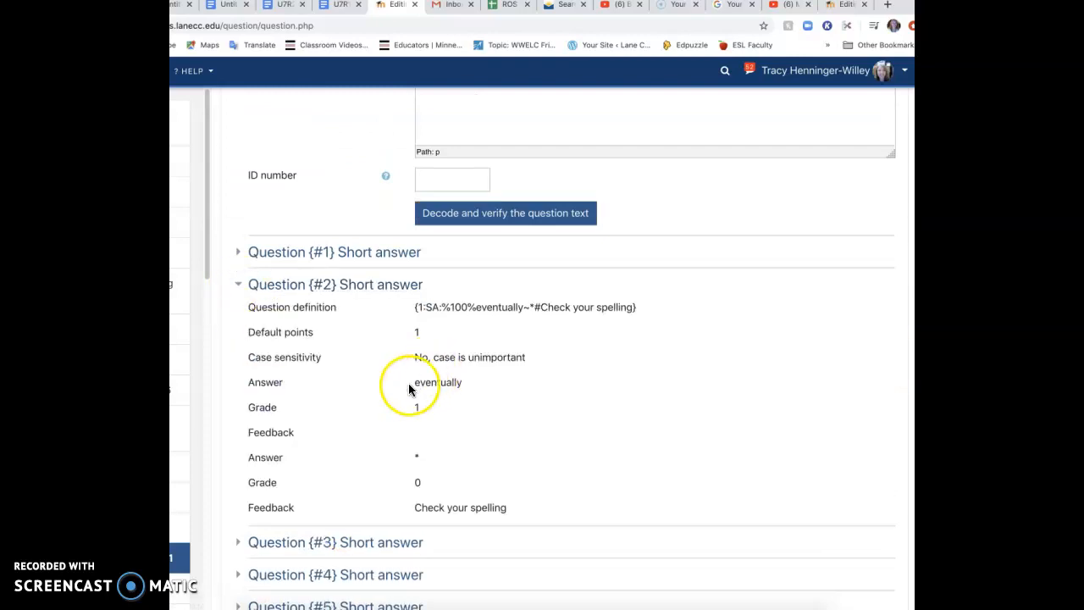
{"action": "left_click", "coordinate": [238, 286]}
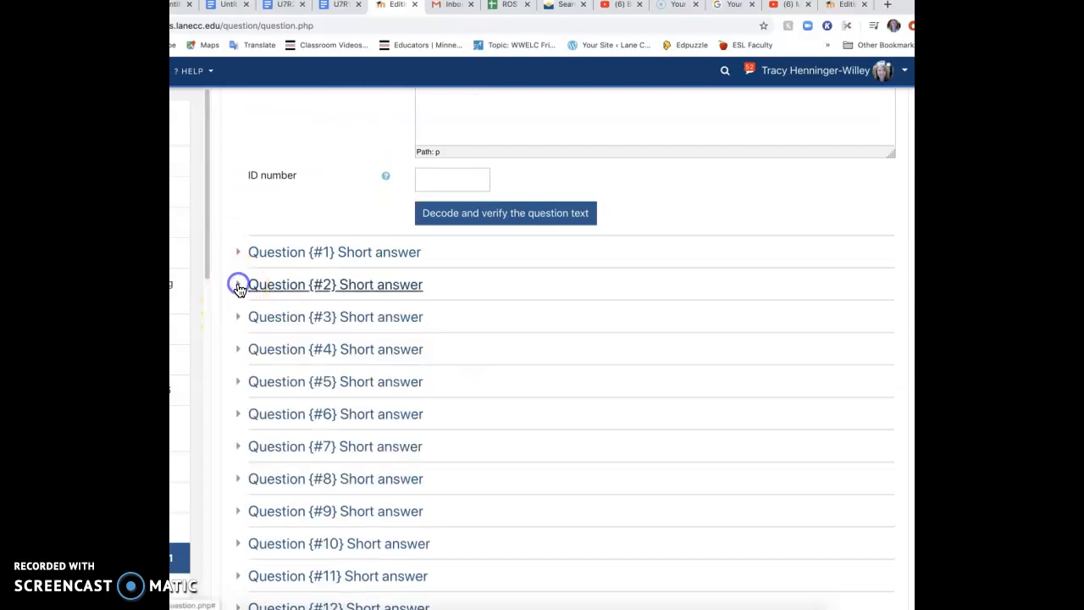
Step: Check the definitions, answers, grades and feedback of short-answer questions {#11}, {#15} and {#14}
{"action": "scroll", "coordinate": [254, 398], "scroll_direction": "down", "scroll_amount": 3}
{"action": "left_click", "coordinate": [239, 391]}
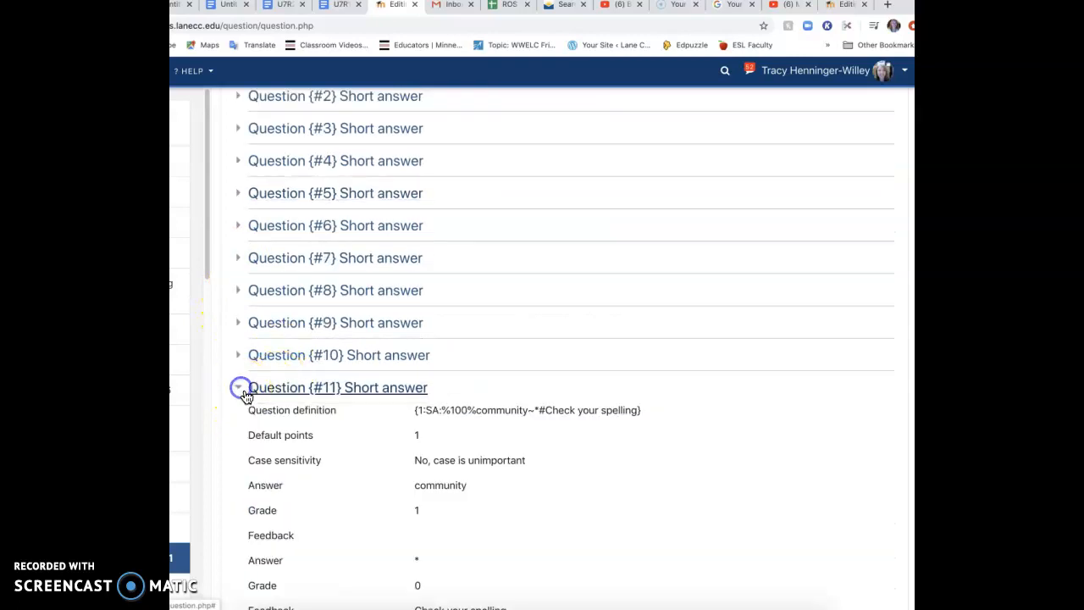
{"action": "scroll", "coordinate": [429, 478], "scroll_direction": "down", "scroll_amount": 3}
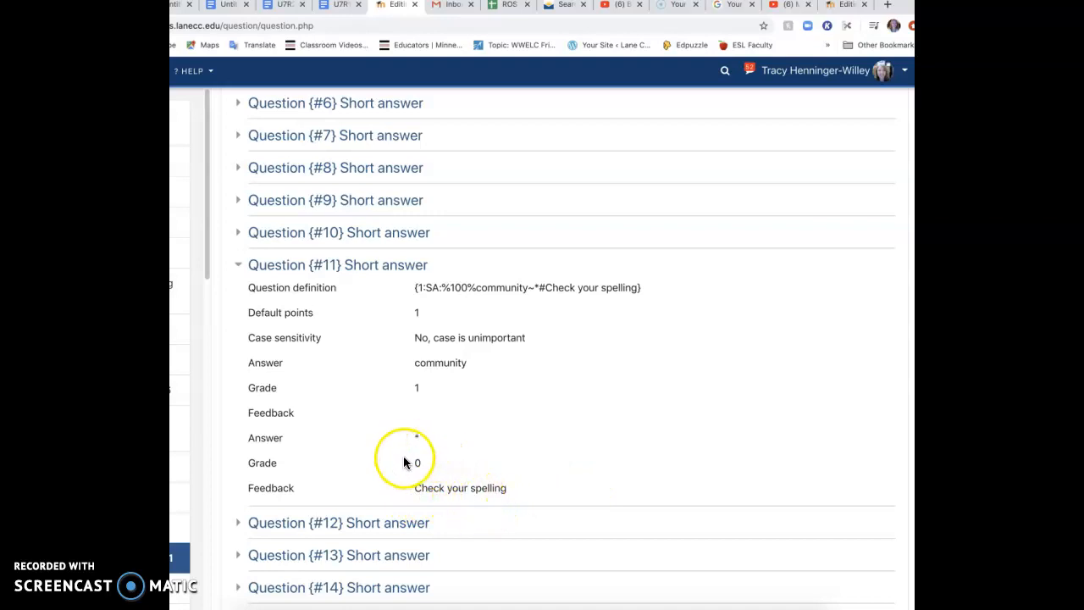
{"action": "scroll", "coordinate": [358, 484], "scroll_direction": "down", "scroll_amount": 2}
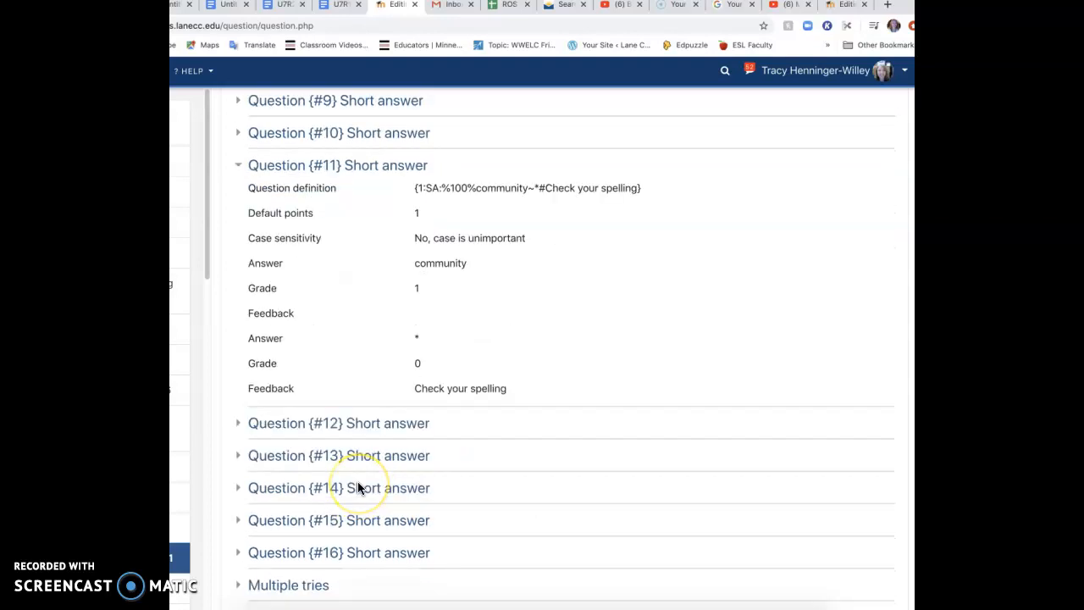
{"action": "scroll", "coordinate": [358, 488], "scroll_direction": "down", "scroll_amount": 3}
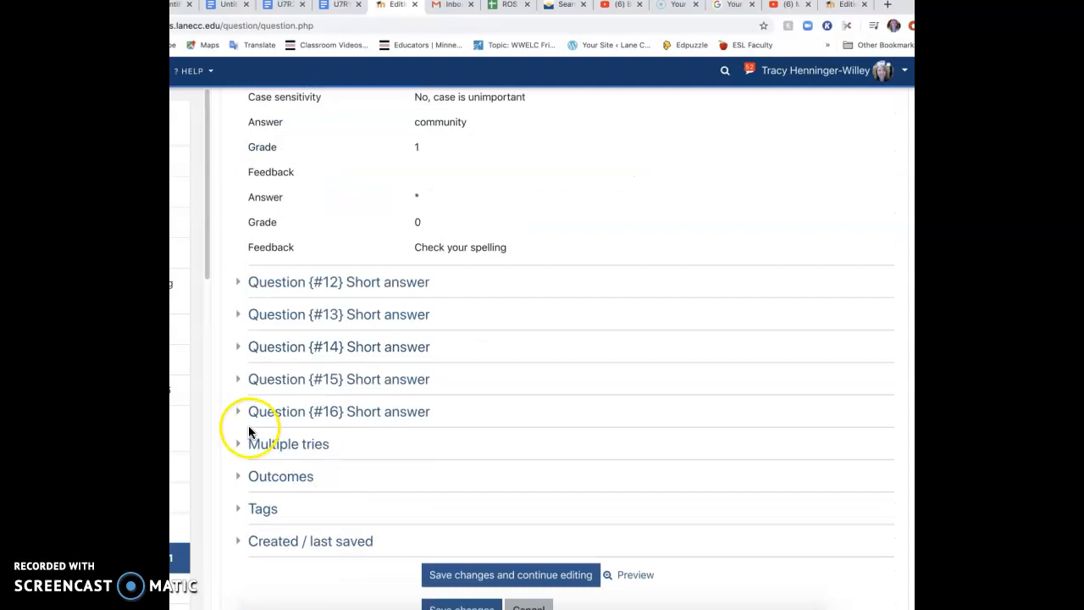
{"action": "left_click", "coordinate": [240, 380]}
{"action": "scroll", "coordinate": [246, 390], "scroll_direction": "down", "scroll_amount": 2}
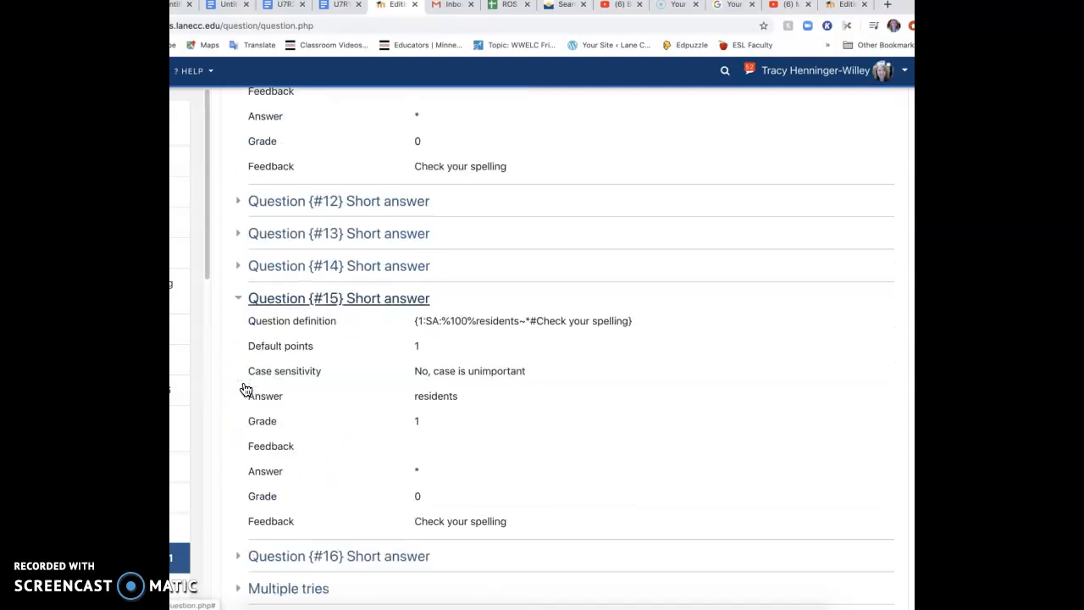
{"action": "left_click", "coordinate": [237, 266]}
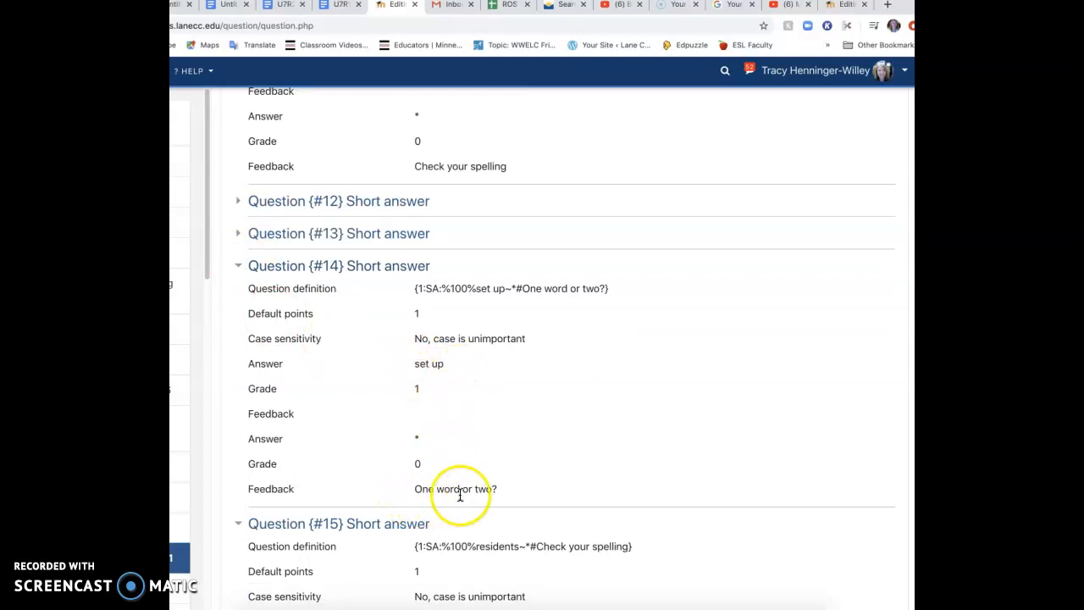
Step: Preview the cloze question, close the preview, and save the changes while continuing to edit
{"action": "scroll", "coordinate": [391, 496], "scroll_direction": "down", "scroll_amount": 3}
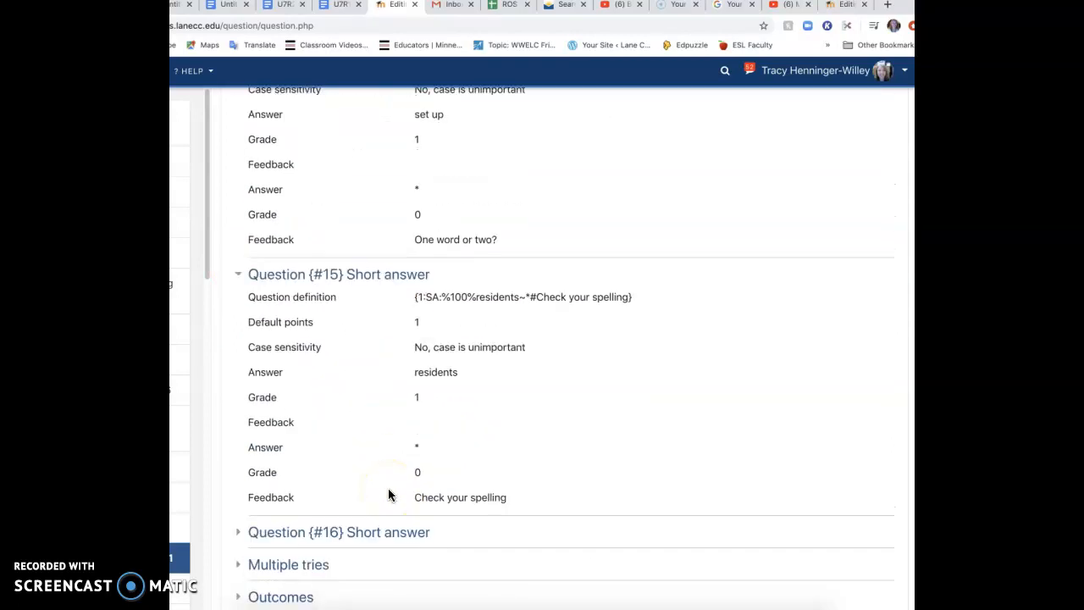
{"action": "scroll", "coordinate": [388, 491], "scroll_direction": "down", "scroll_amount": 2}
{"action": "scroll", "coordinate": [389, 491], "scroll_direction": "down", "scroll_amount": 1}
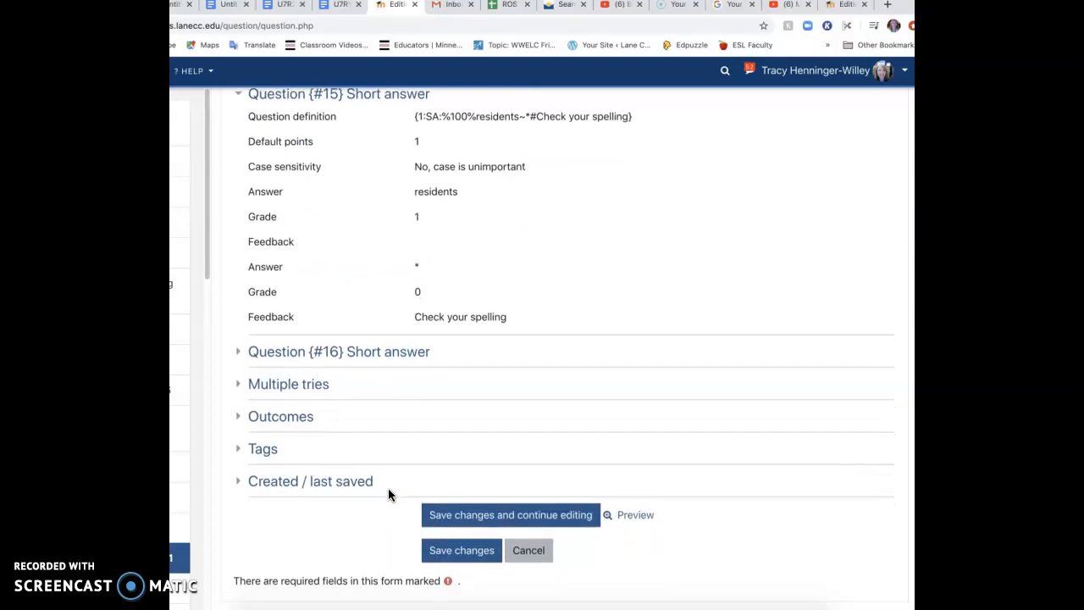
{"action": "scroll", "coordinate": [389, 495], "scroll_direction": "down", "scroll_amount": 1}
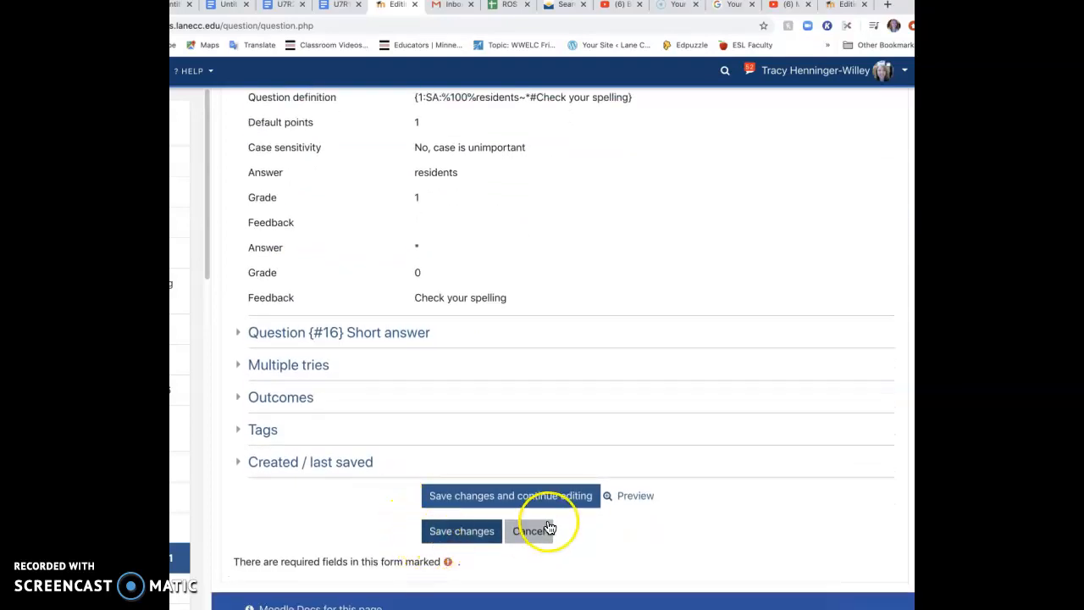
{"action": "left_click", "coordinate": [609, 498]}
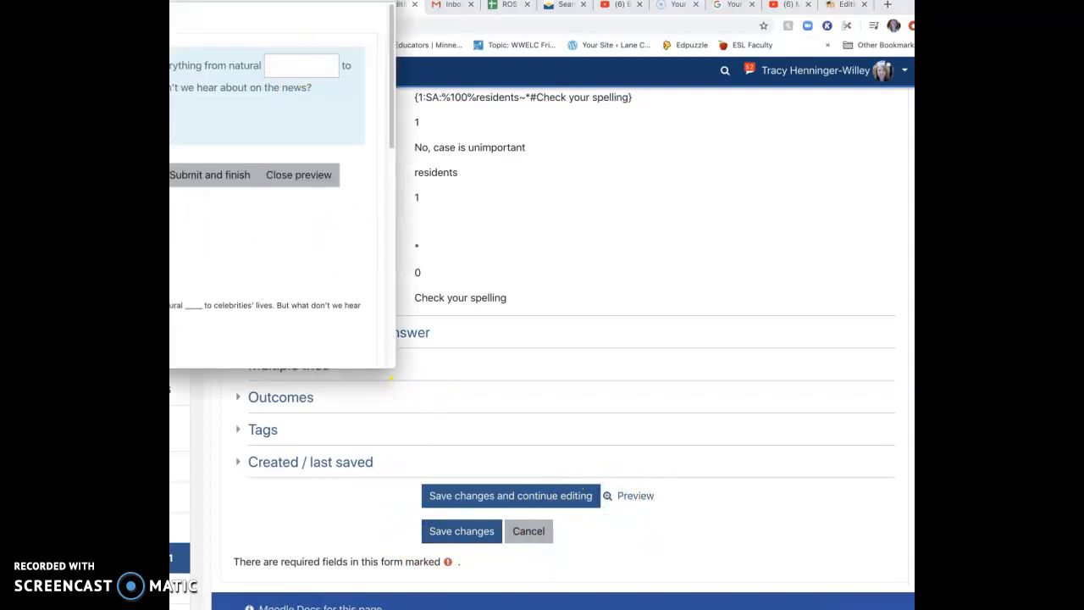
{"action": "left_click_drag", "start_coordinate": [275, 0], "coordinate": [581, 46]}
{"action": "left_click", "coordinate": [617, 243]}
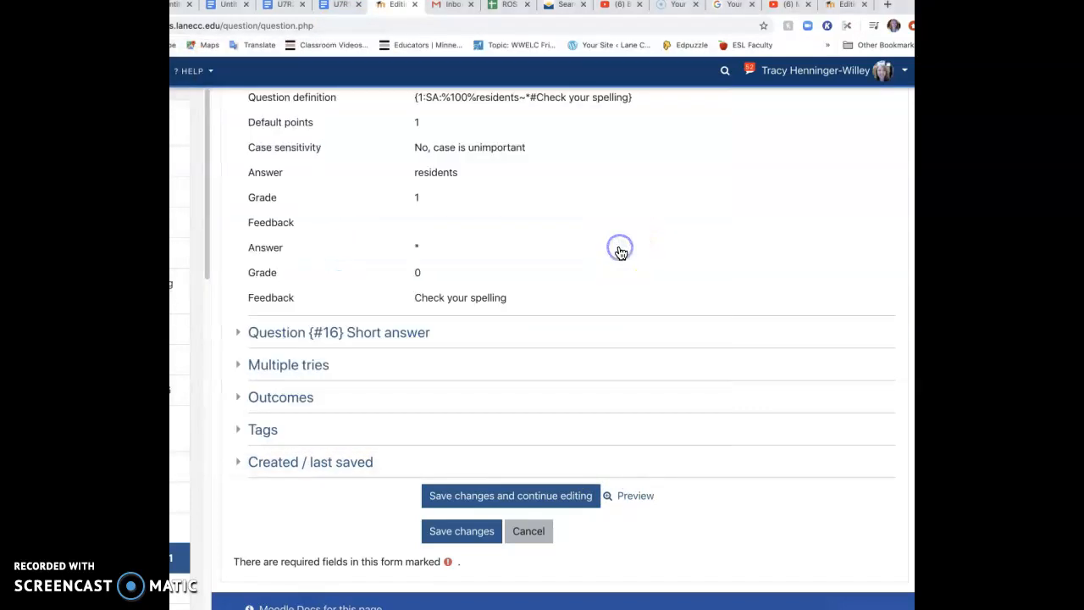
{"action": "left_click", "coordinate": [488, 502]}
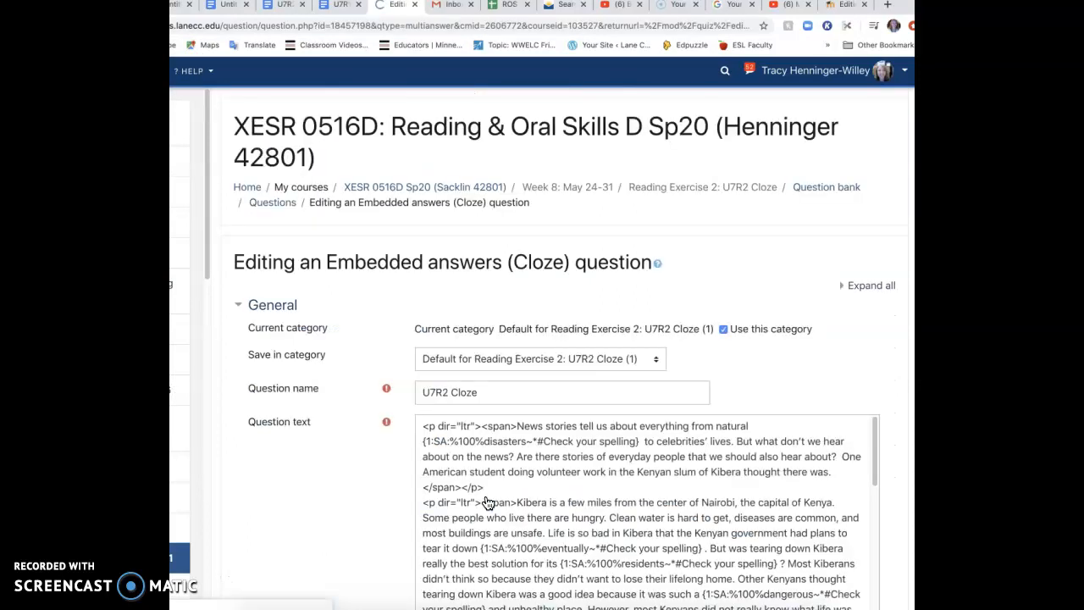
Step: Preview the cloze question again, look through its passage and blanks, and close the preview
{"action": "scroll", "coordinate": [330, 560], "scroll_direction": "down", "scroll_amount": 6}
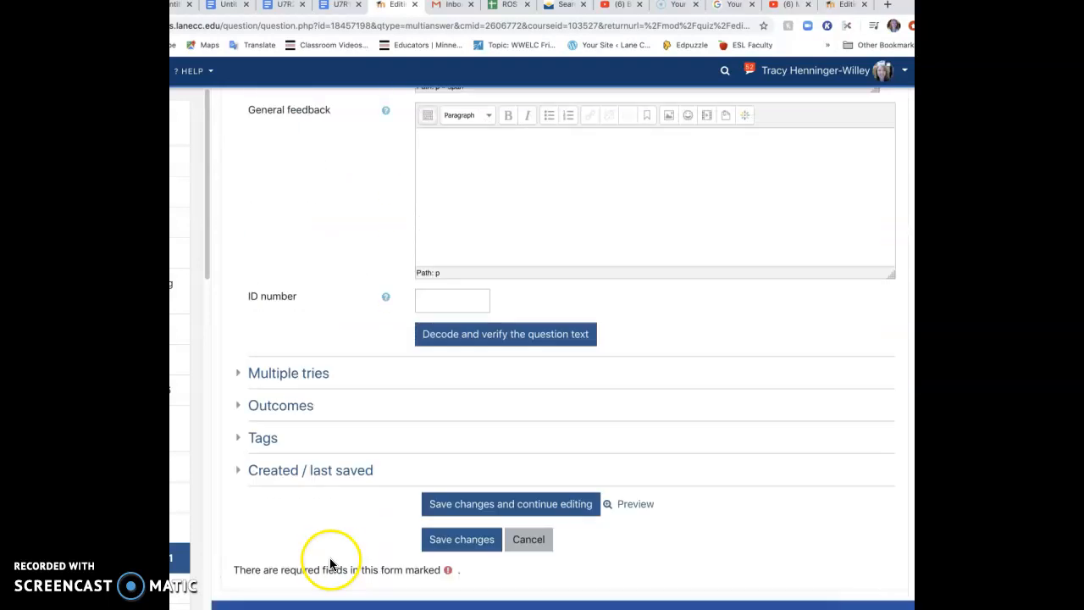
{"action": "left_click", "coordinate": [608, 412]}
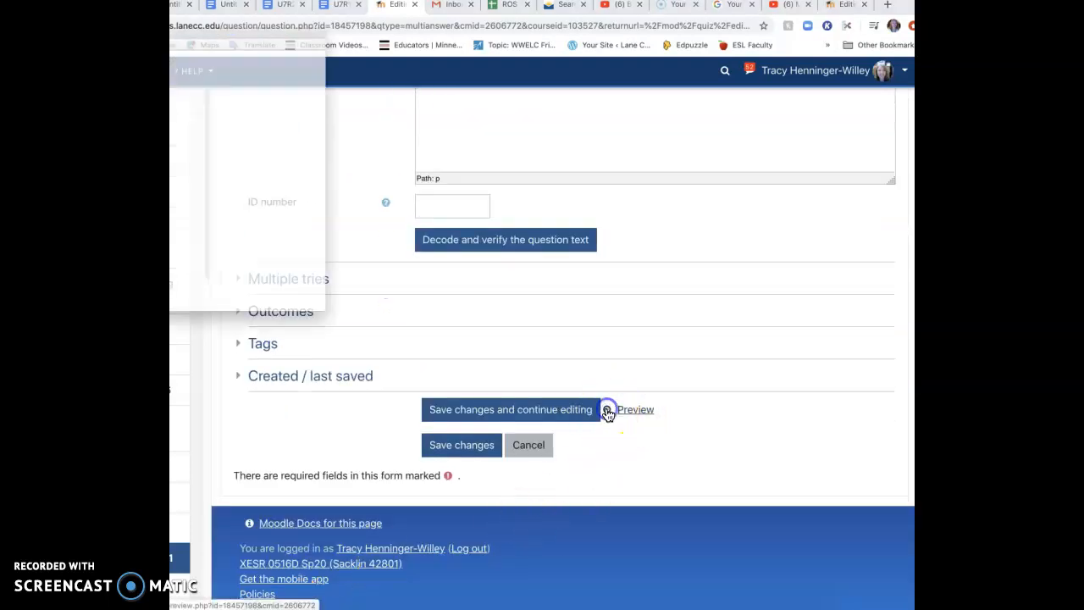
{"action": "left_click_drag", "start_coordinate": [254, 2], "coordinate": [642, 63]}
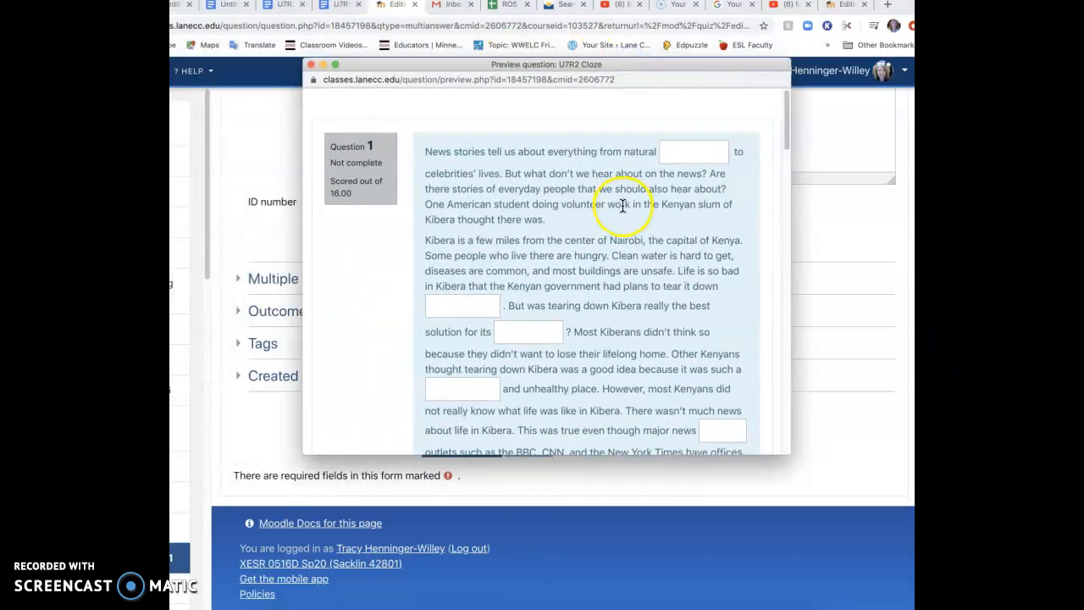
{"action": "scroll", "coordinate": [612, 292], "scroll_direction": "down", "scroll_amount": 1}
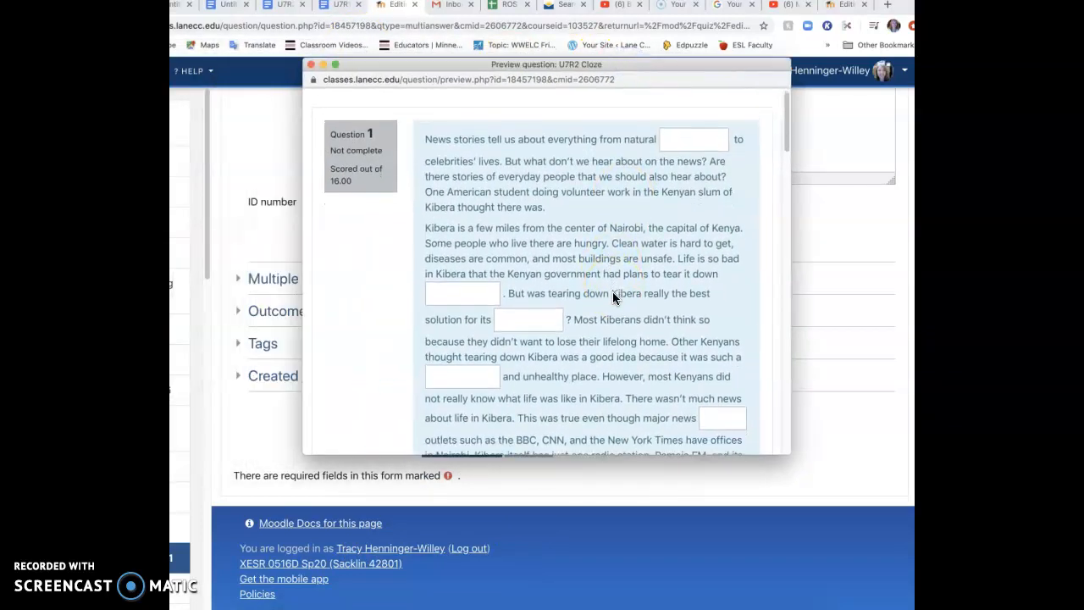
{"action": "left_click", "coordinate": [686, 141]}
{"action": "scroll", "coordinate": [649, 260], "scroll_direction": "down", "scroll_amount": 15}
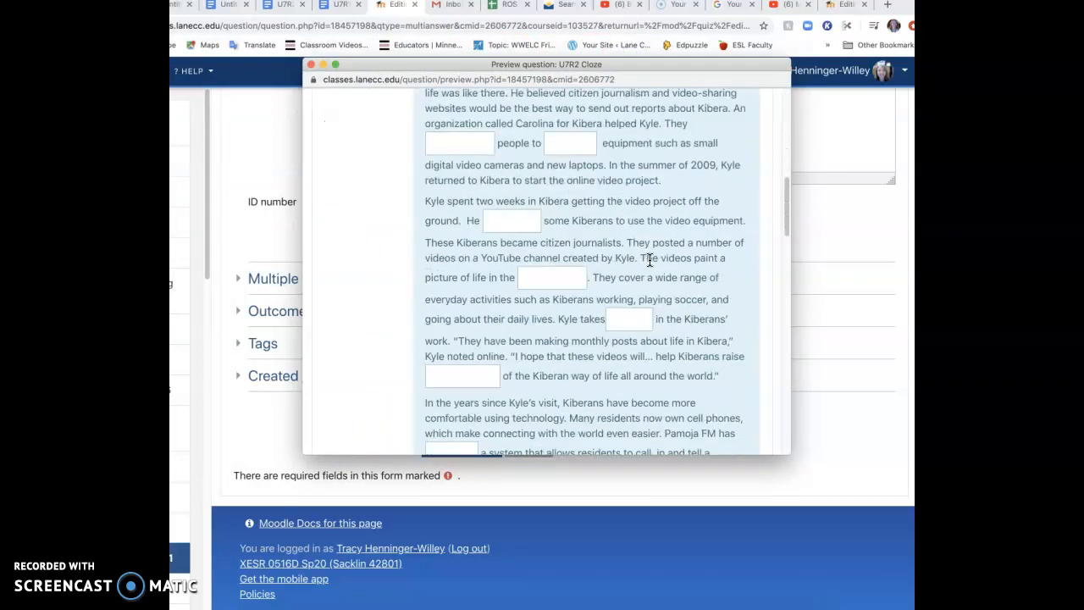
{"action": "scroll", "coordinate": [649, 260], "scroll_direction": "down", "scroll_amount": 5}
{"action": "left_click", "coordinate": [684, 277]}
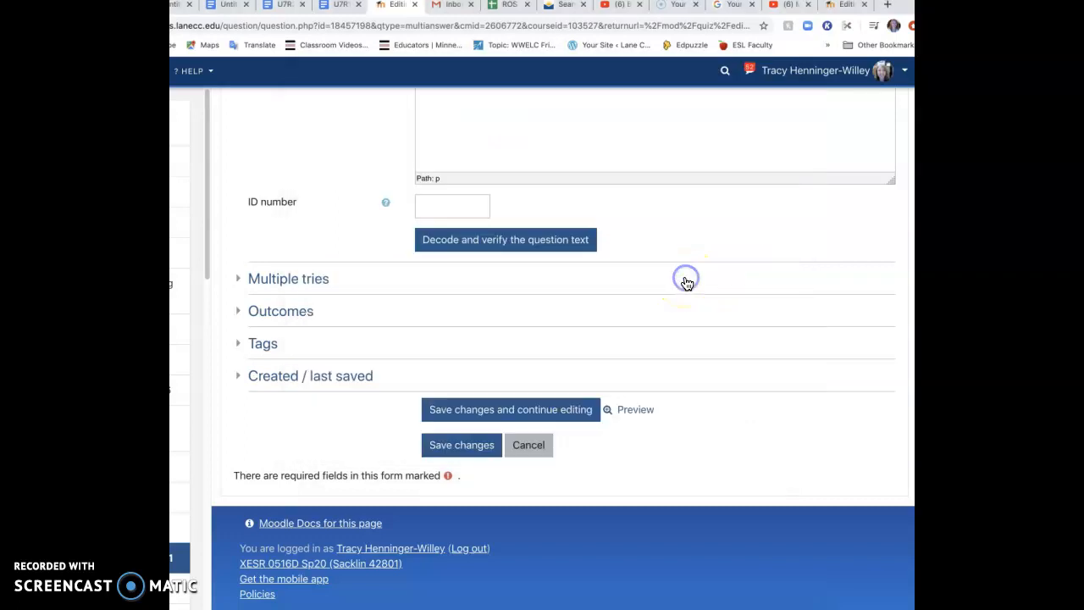
Step: Save the cloze question, and set and save the quiz's maximum grade as 10.00
{"action": "left_click", "coordinate": [470, 457]}
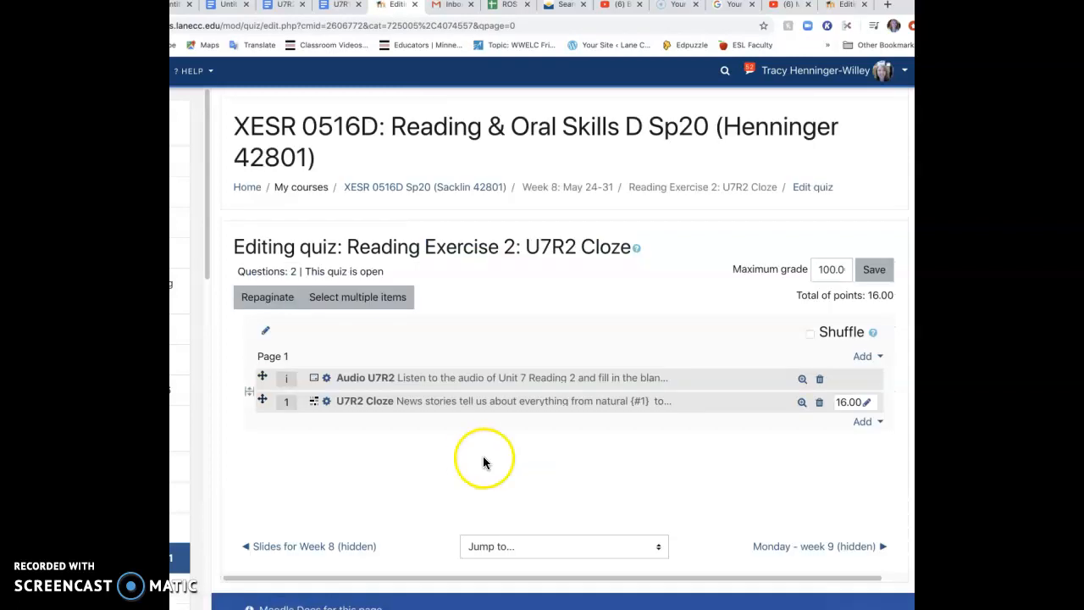
{"action": "left_click", "coordinate": [821, 271]}
{"action": "type", "text": "100"}
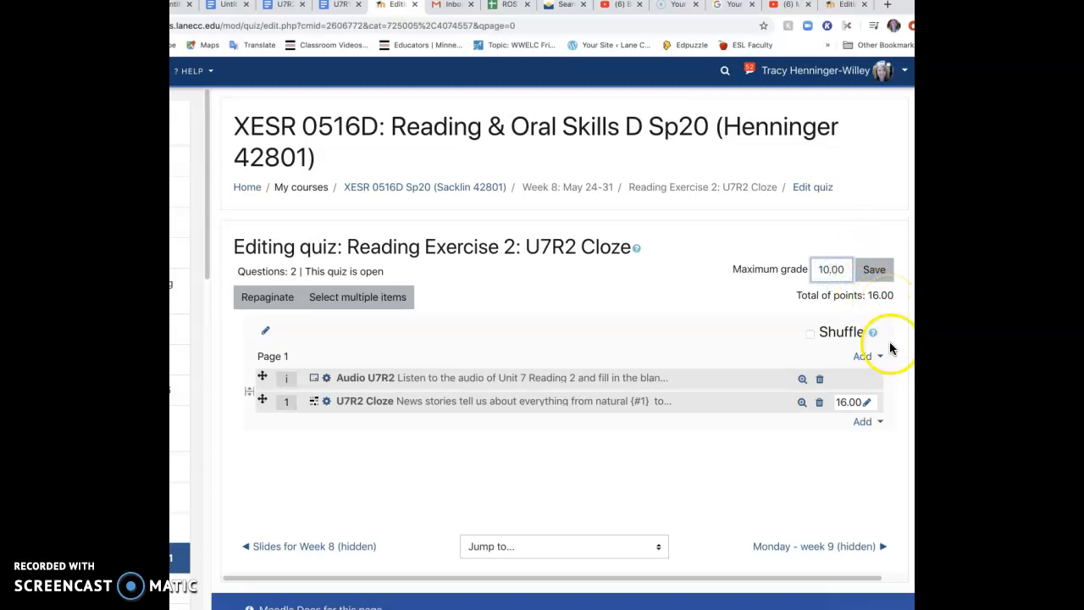
{"action": "left_click", "coordinate": [883, 276]}
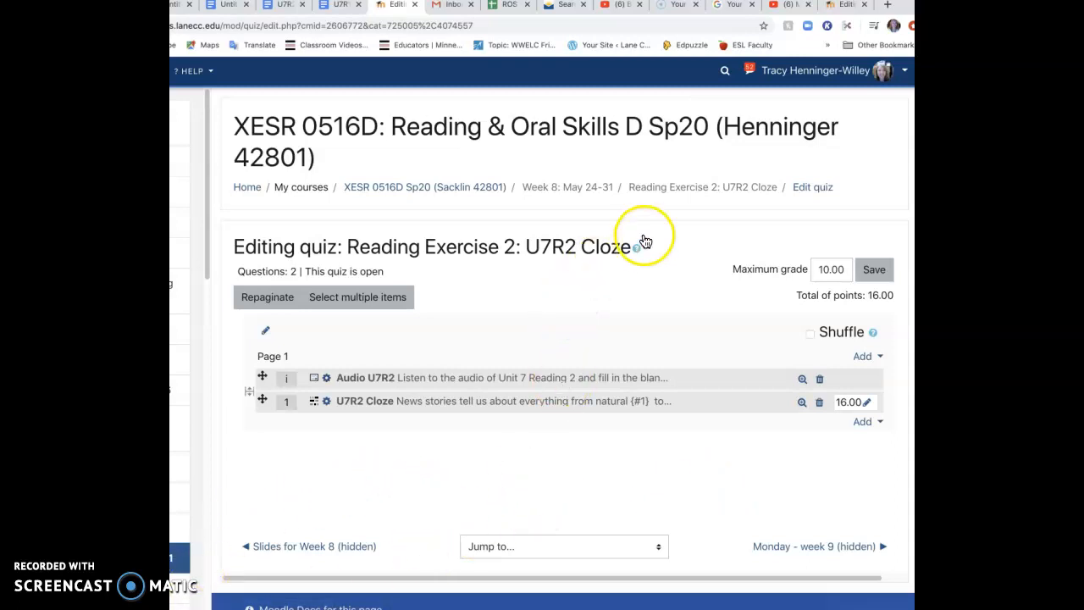
Step: Start a preview of the whole quiz and fill in the first blank of the cloze passage with "disasters"
{"action": "left_click", "coordinate": [664, 188]}
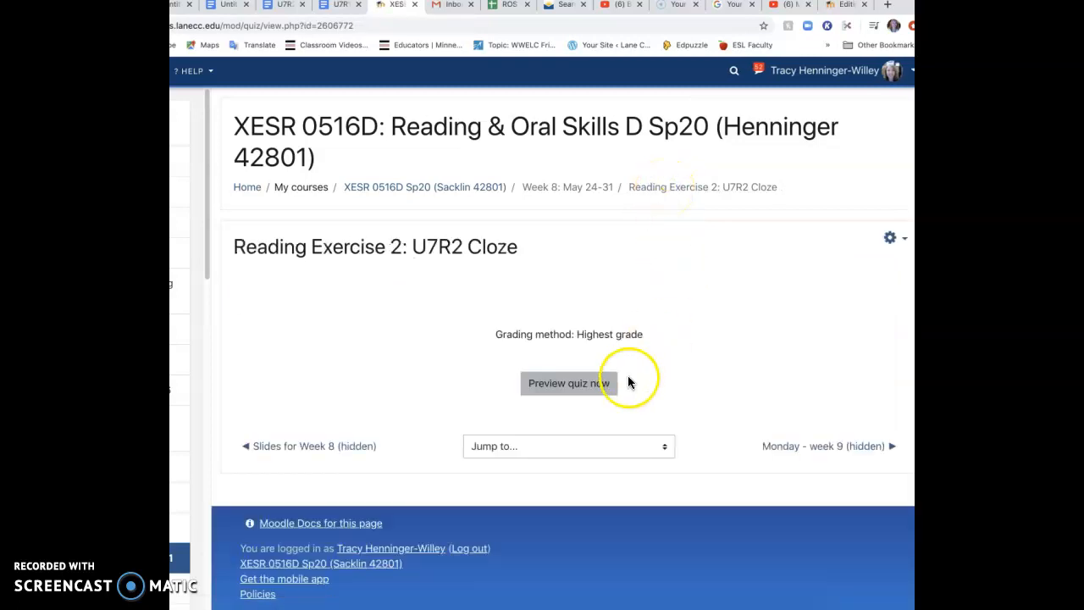
{"action": "left_click", "coordinate": [580, 388]}
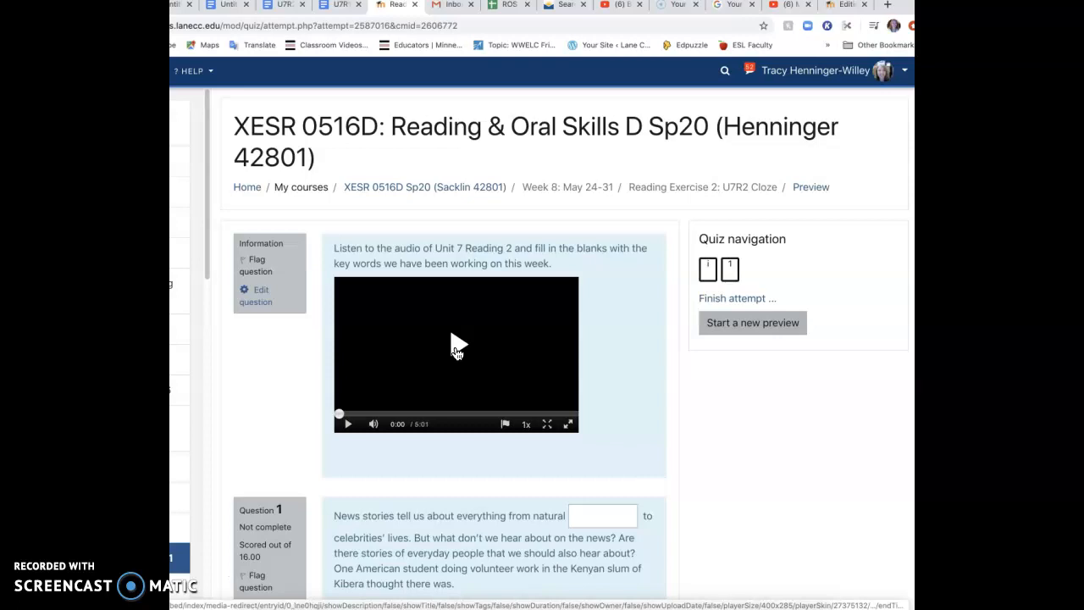
{"action": "left_click", "coordinate": [608, 381]}
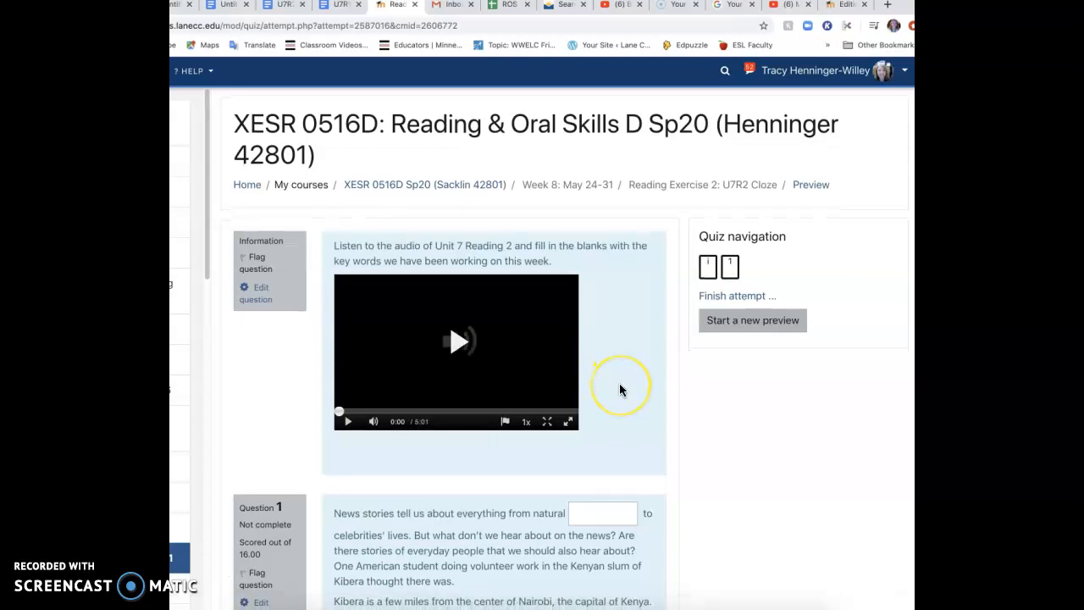
{"action": "scroll", "coordinate": [619, 383], "scroll_direction": "down", "scroll_amount": 1}
{"action": "scroll", "coordinate": [619, 387], "scroll_direction": "down", "scroll_amount": 4}
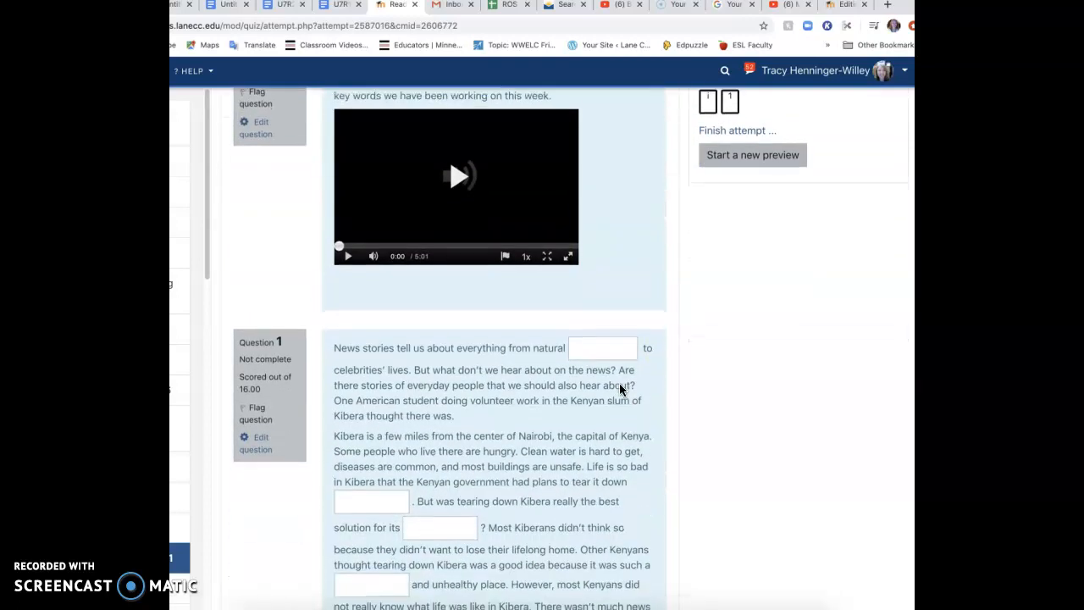
{"action": "left_click", "coordinate": [515, 339]}
{"action": "scroll", "coordinate": [514, 339], "scroll_direction": "down", "scroll_amount": 3}
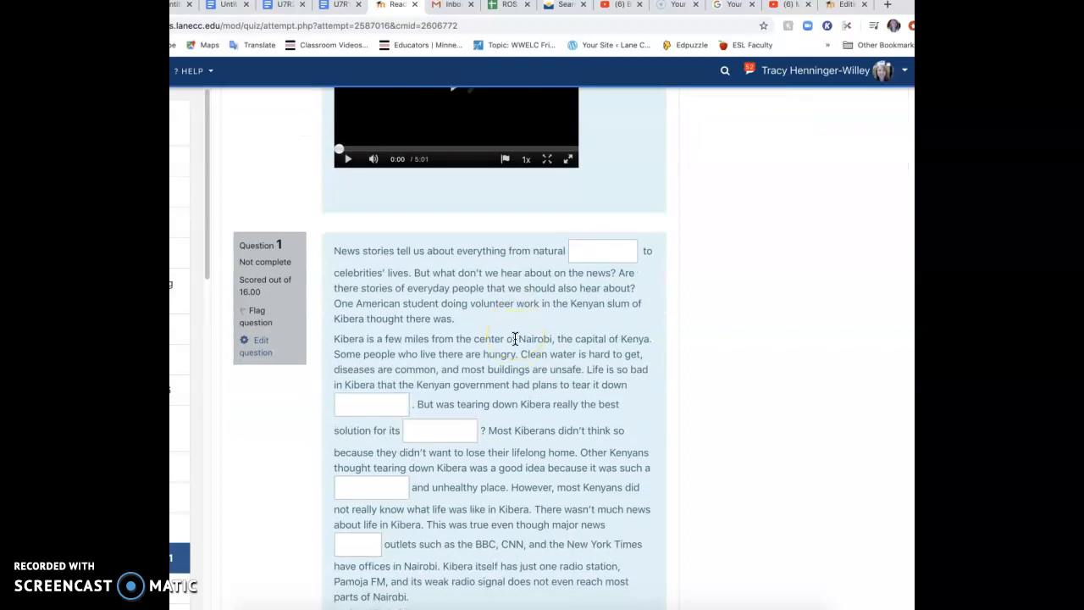
{"action": "scroll", "coordinate": [515, 339], "scroll_direction": "down", "scroll_amount": 2}
{"action": "left_click", "coordinate": [608, 239]}
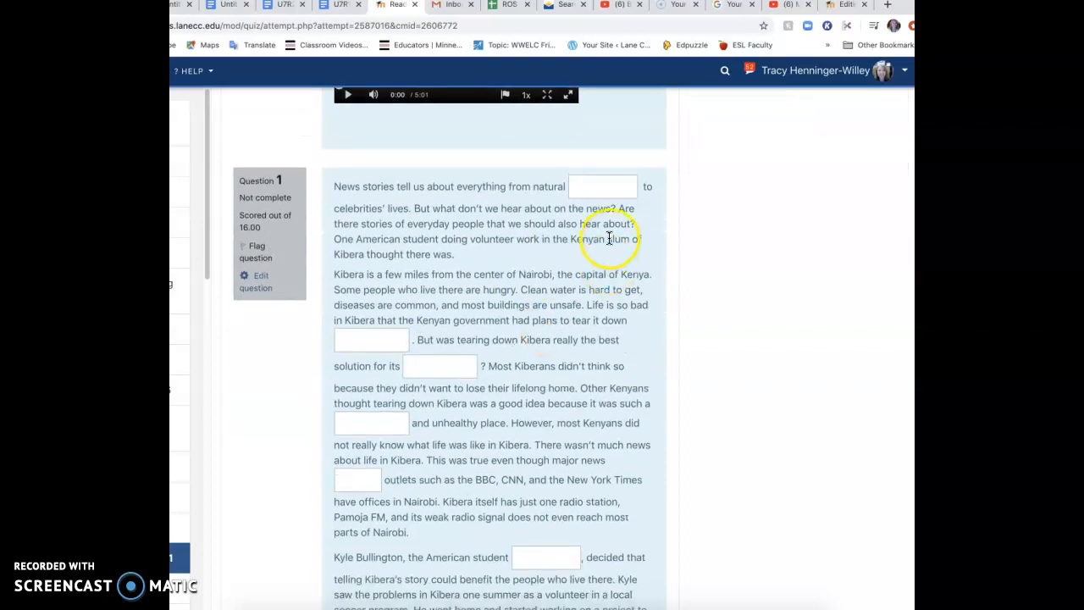
{"action": "left_click", "coordinate": [599, 192]}
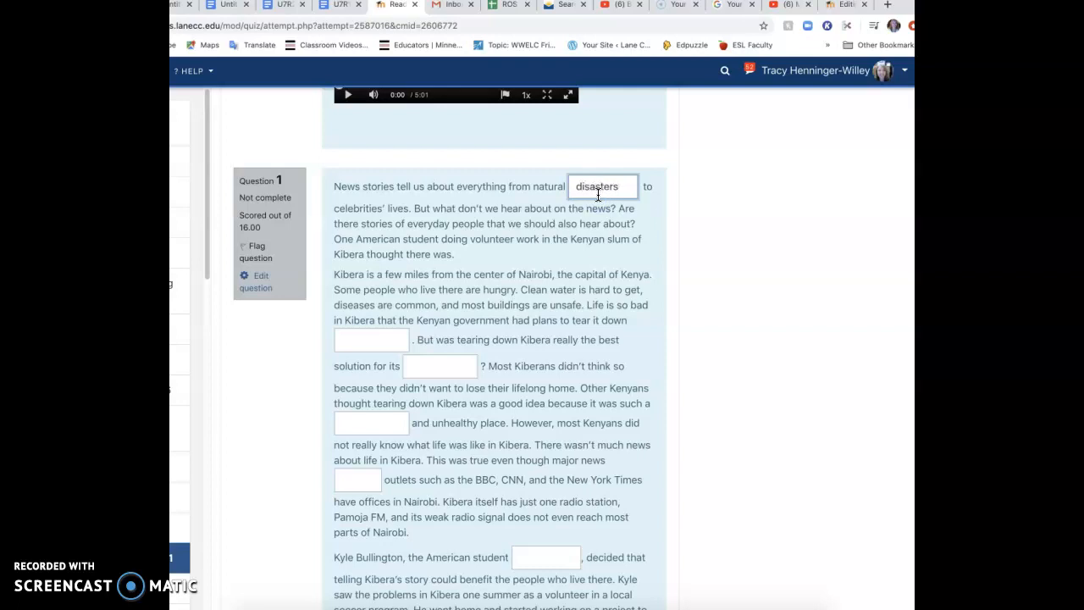
Step: Examine the audio player, the remaining blanks, and the Check and Finish attempt options in the quiz preview
{"action": "scroll", "coordinate": [525, 212], "scroll_direction": "up", "scroll_amount": 1}
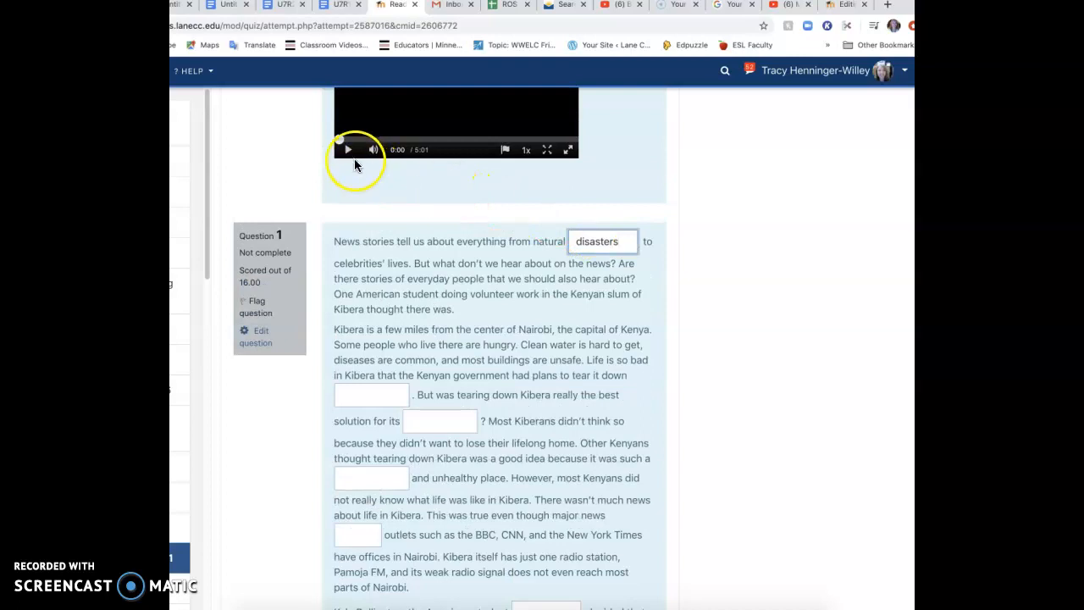
{"action": "scroll", "coordinate": [441, 223], "scroll_direction": "down", "scroll_amount": 2}
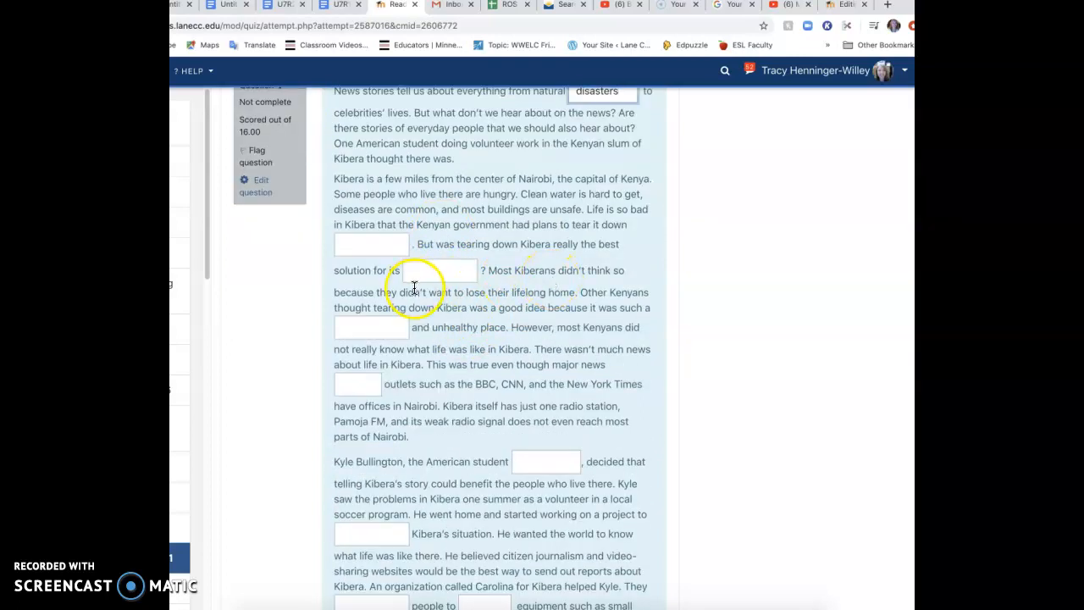
{"action": "scroll", "coordinate": [414, 301], "scroll_direction": "down", "scroll_amount": 2}
{"action": "scroll", "coordinate": [414, 303], "scroll_direction": "down", "scroll_amount": 6}
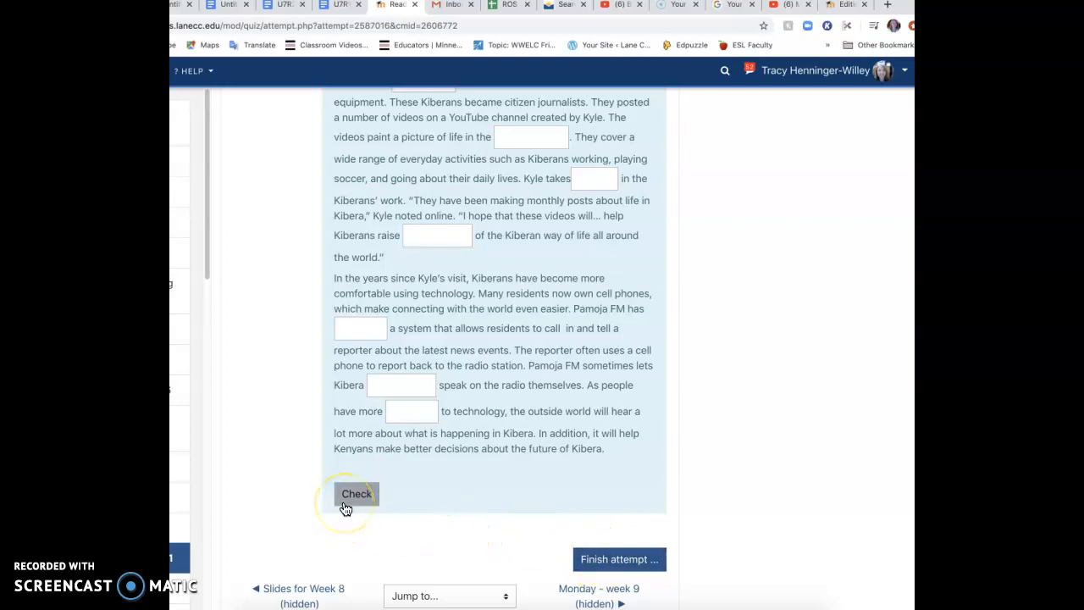
{"action": "left_click", "coordinate": [586, 561]}
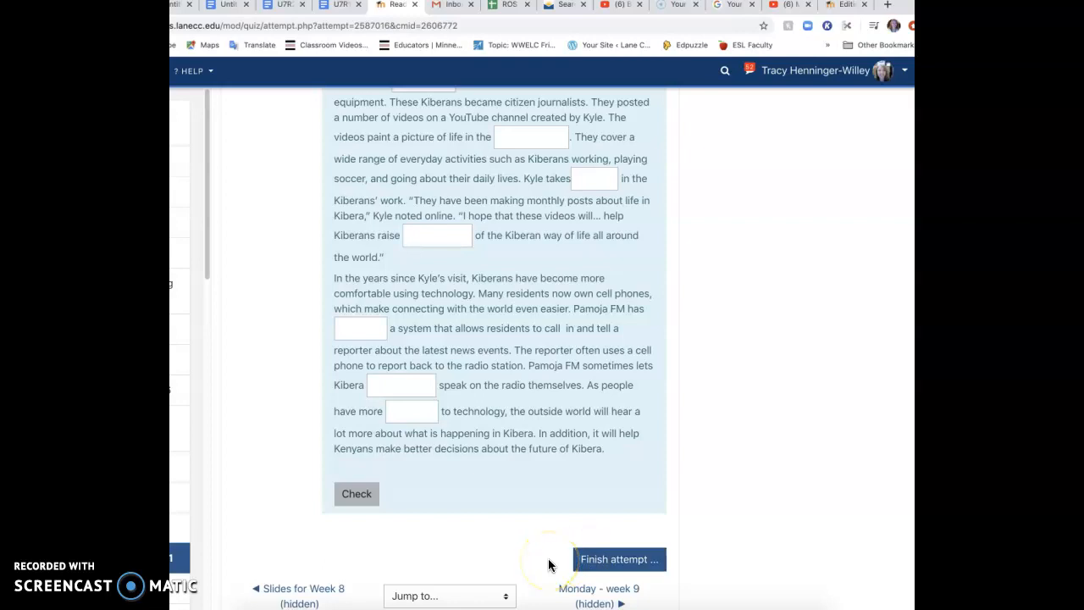
Step: Open cloze question 1 for editing from the quiz preview, leaving the attempt without saving
{"action": "scroll", "coordinate": [481, 541], "scroll_direction": "up", "scroll_amount": 1}
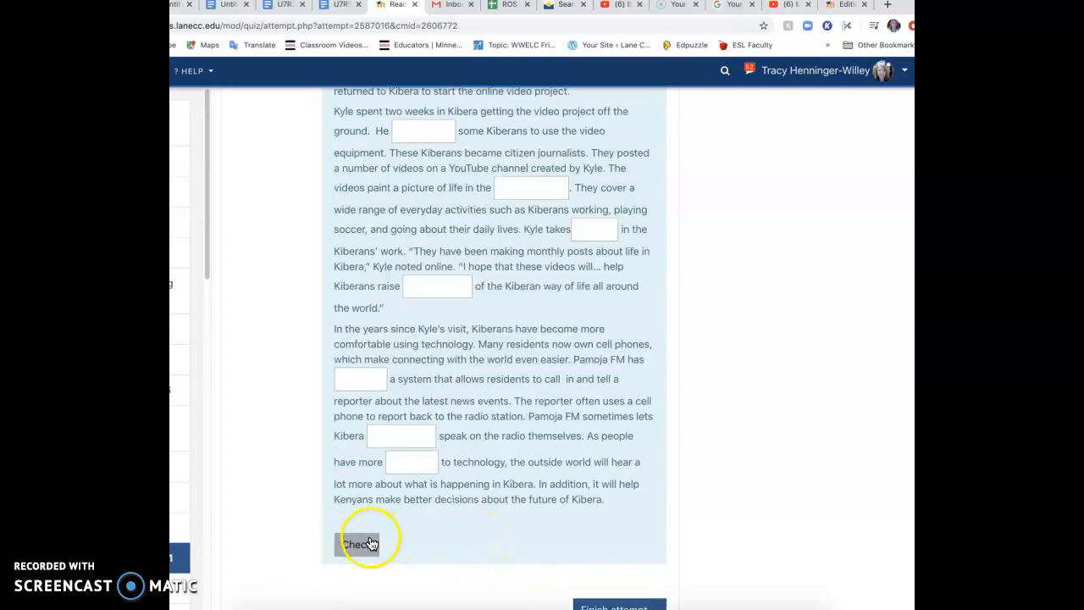
{"action": "scroll", "coordinate": [462, 546], "scroll_direction": "up", "scroll_amount": 3}
{"action": "scroll", "coordinate": [462, 541], "scroll_direction": "up", "scroll_amount": 5}
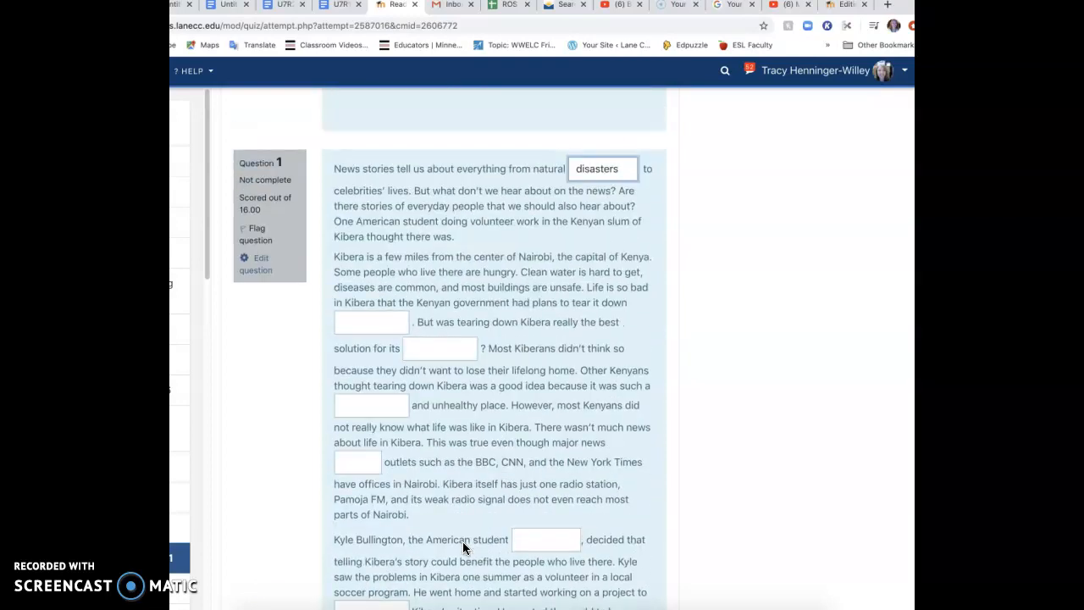
{"action": "left_click", "coordinate": [394, 399]}
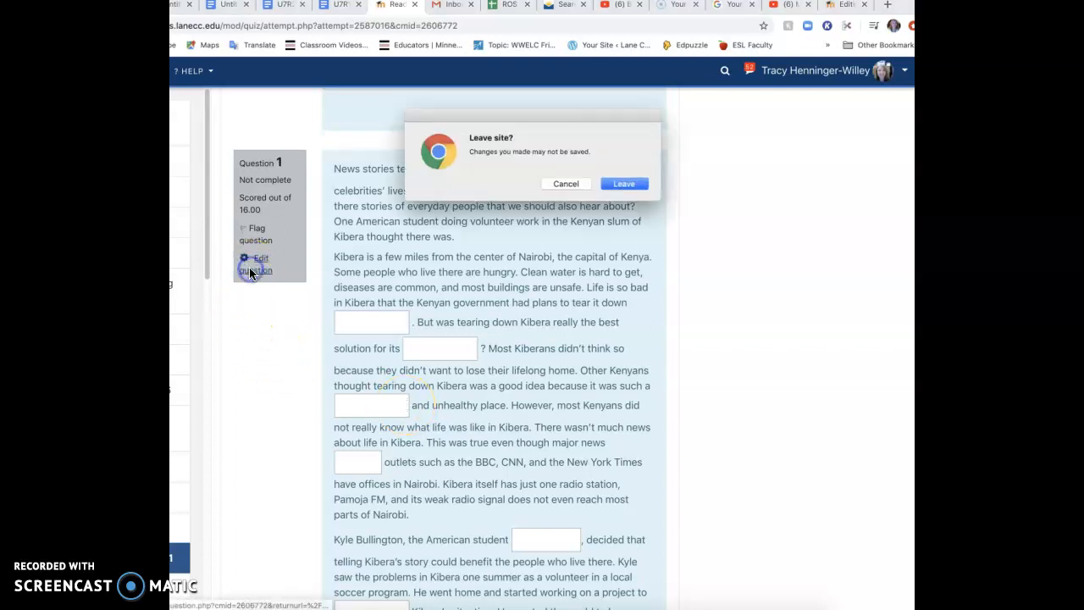
{"action": "left_click", "coordinate": [627, 183]}
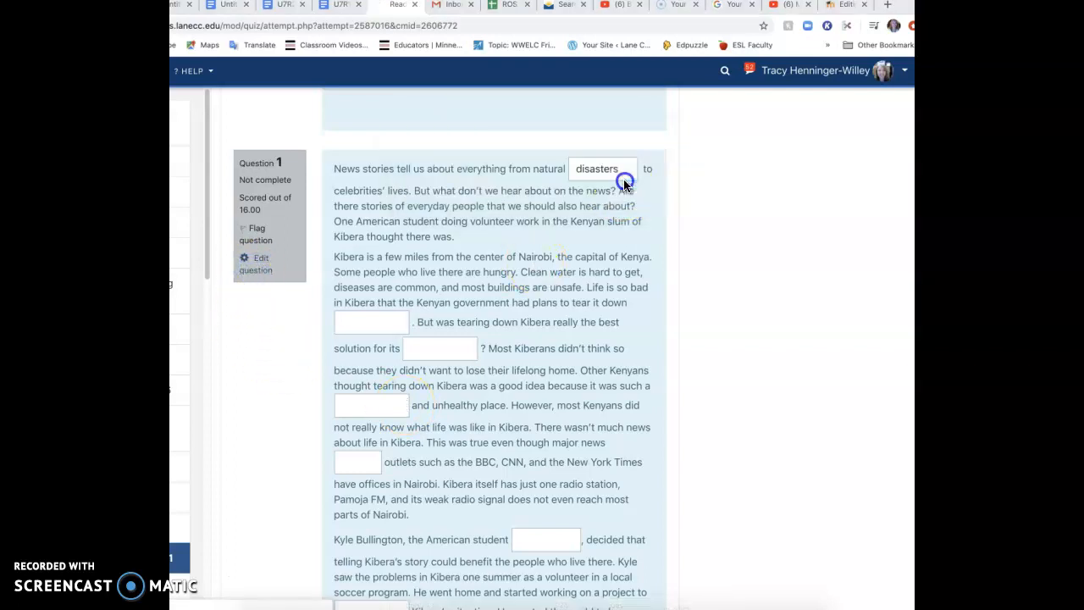